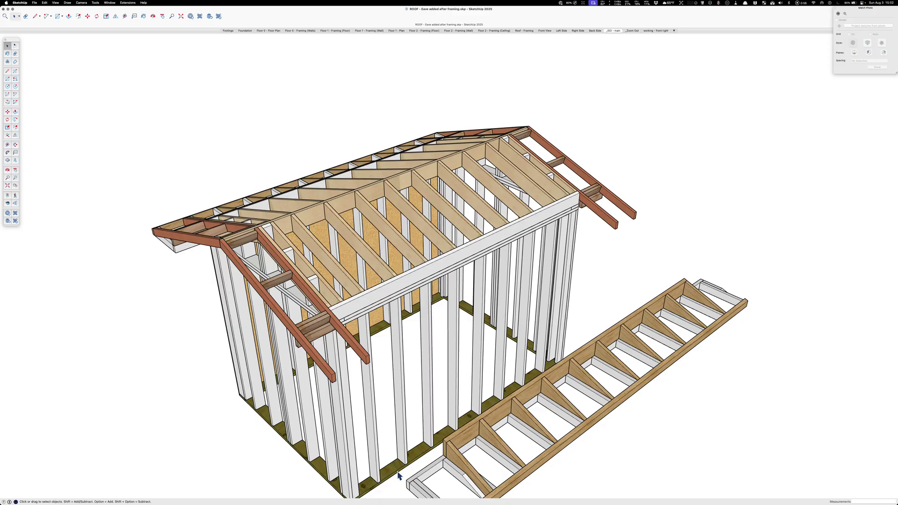
Measure the open long wall's height at its far corner, from the bottom plate to the top of the white band board.
{"action": "scroll", "coordinate": [381, 303], "scroll_direction": "up", "scroll_amount": 3}
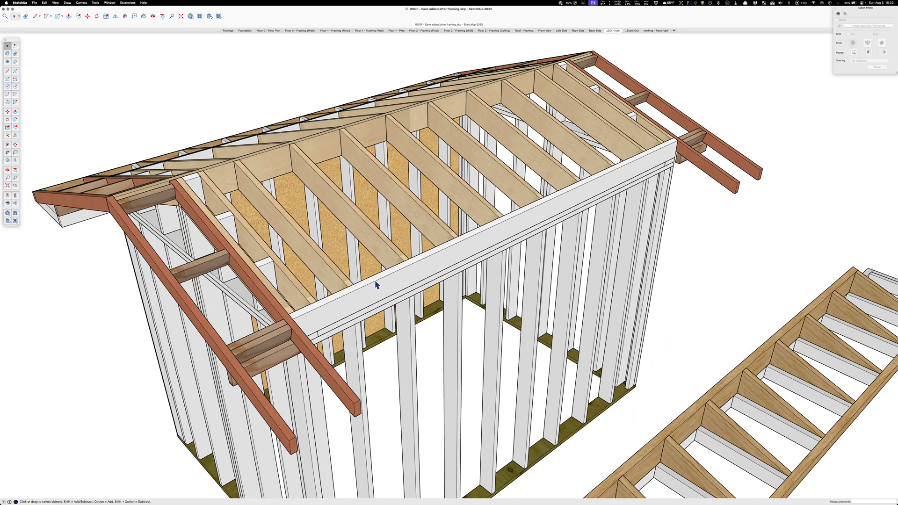
{"action": "key", "text": "d"}
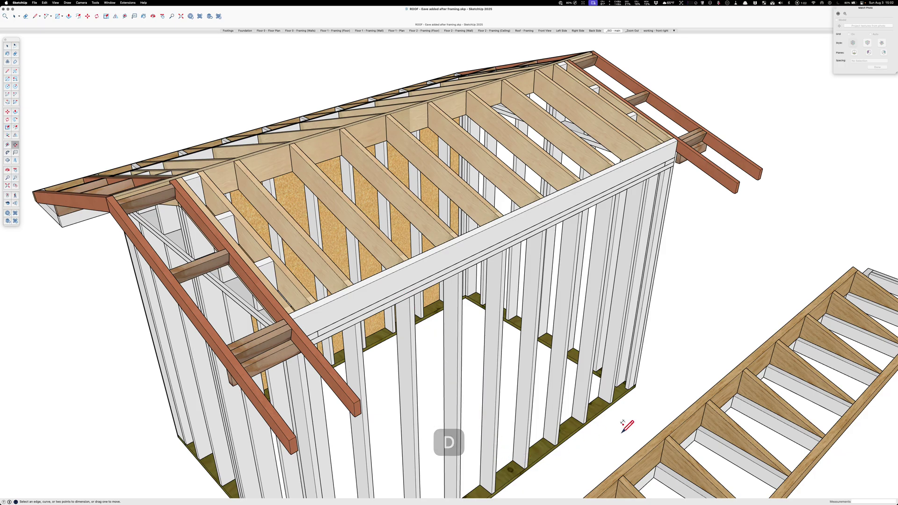
{"action": "scroll", "coordinate": [643, 383], "scroll_direction": "up", "scroll_amount": 4}
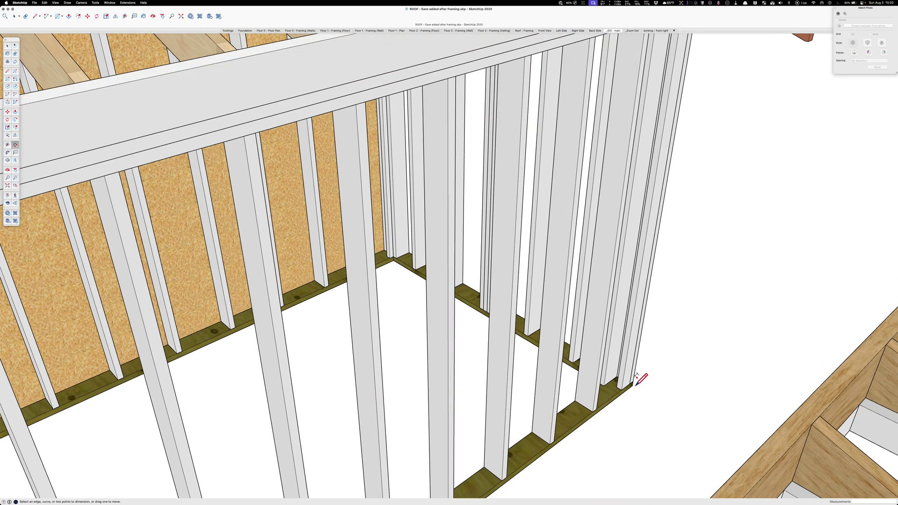
{"action": "left_click", "coordinate": [633, 385]}
{"action": "scroll", "coordinate": [634, 381], "scroll_direction": "down", "scroll_amount": 5}
{"action": "scroll", "coordinate": [673, 205], "scroll_direction": "up", "scroll_amount": 2}
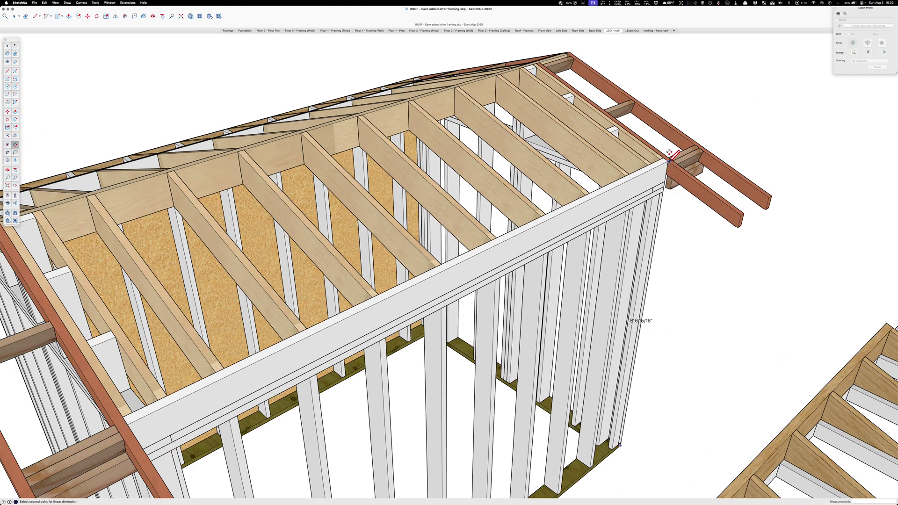
{"action": "left_click", "coordinate": [668, 160]}
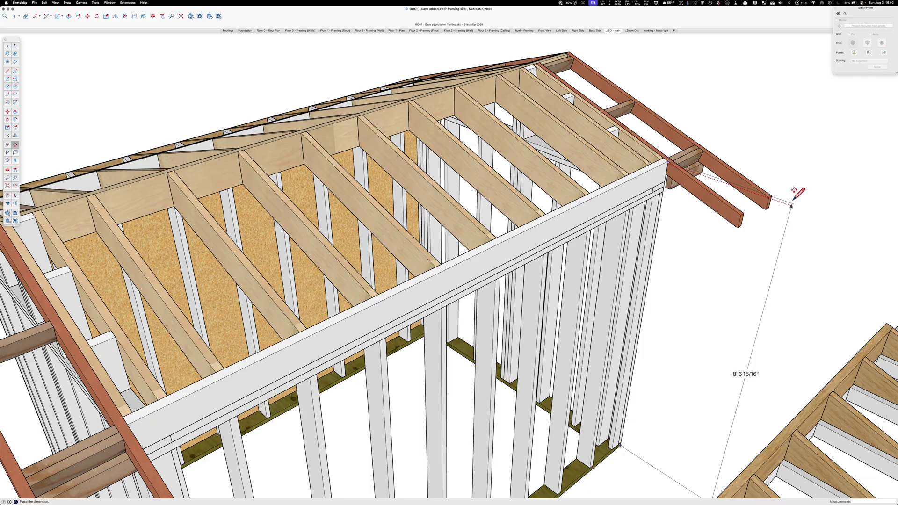
{"action": "key", "text": "Escape"}
{"action": "scroll", "coordinate": [613, 206], "scroll_direction": "down", "scroll_amount": 3}
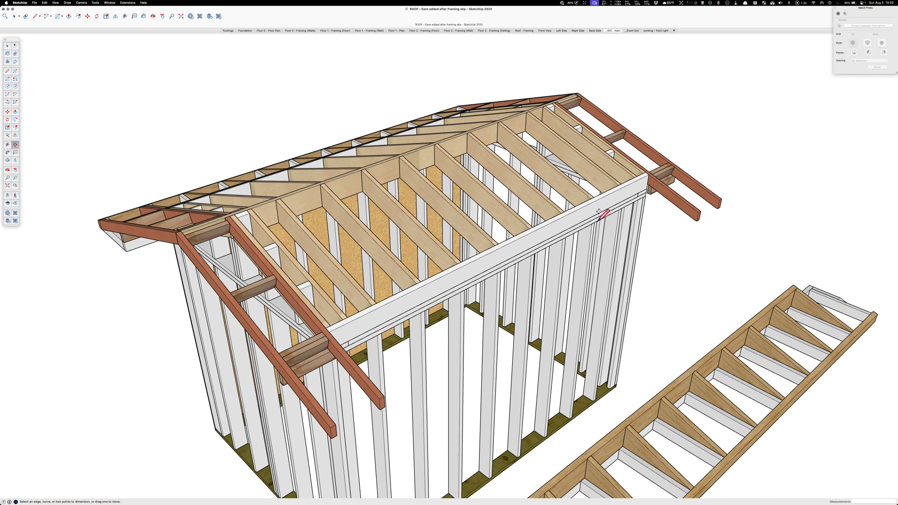
Examine the roof and wall framing on the side without an eave, including the rafters, band board and red gable overhangs.
{"action": "scroll", "coordinate": [603, 401], "scroll_direction": "up", "scroll_amount": 3}
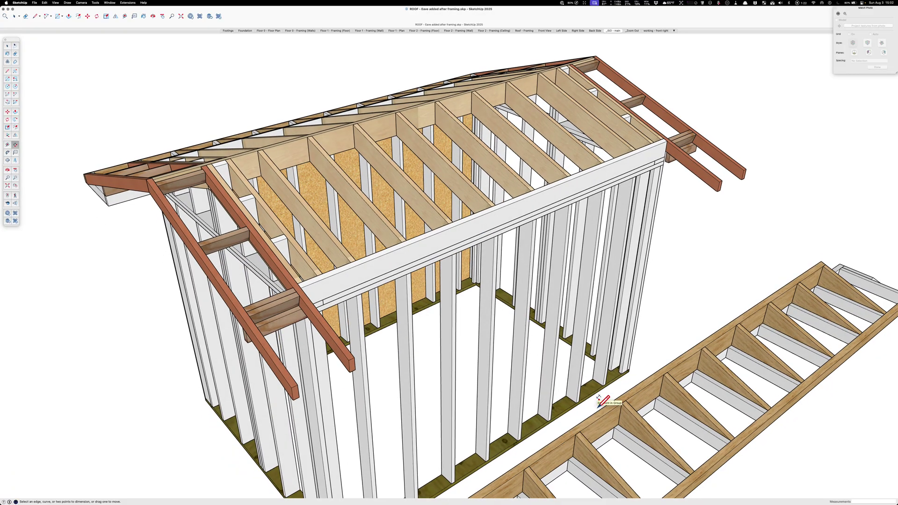
{"action": "scroll", "coordinate": [599, 407], "scroll_direction": "down", "scroll_amount": 3}
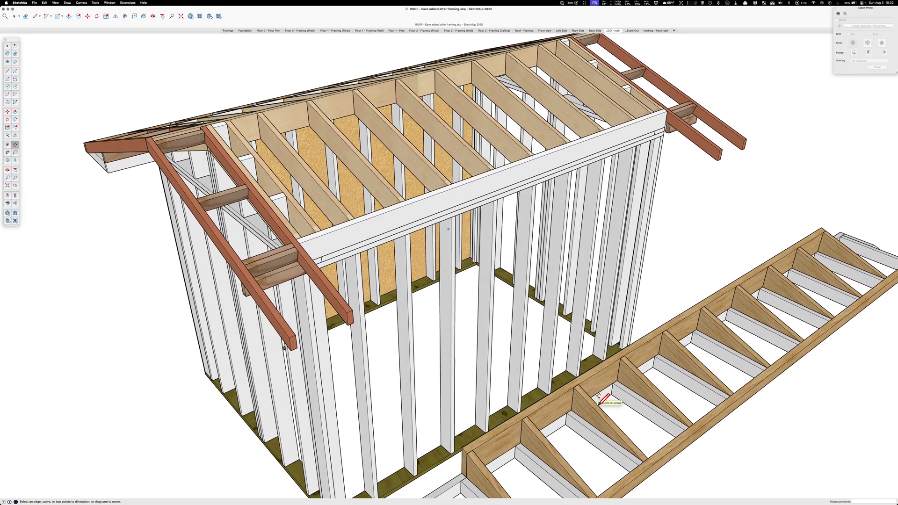
{"action": "scroll", "coordinate": [380, 290], "scroll_direction": "down", "scroll_amount": 1}
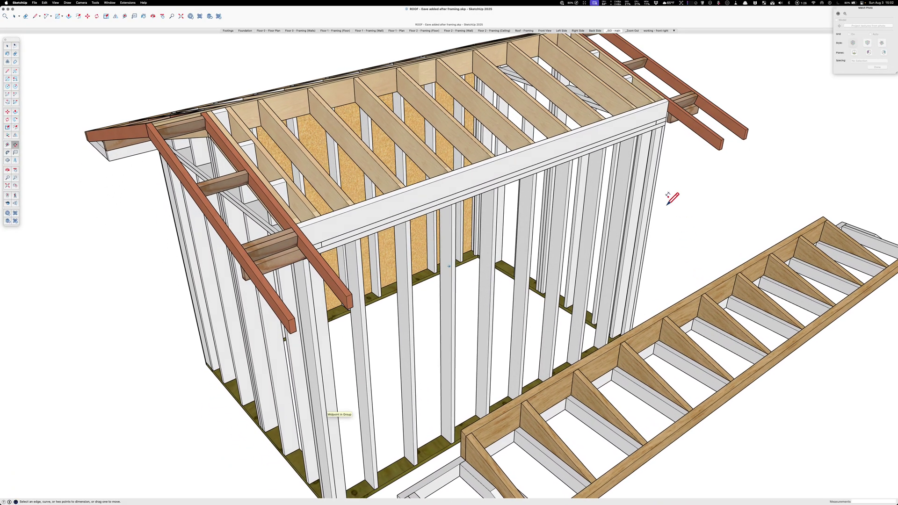
{"action": "middle_click_drag", "start_coordinate": [663, 104], "coordinate": [660, 126]}
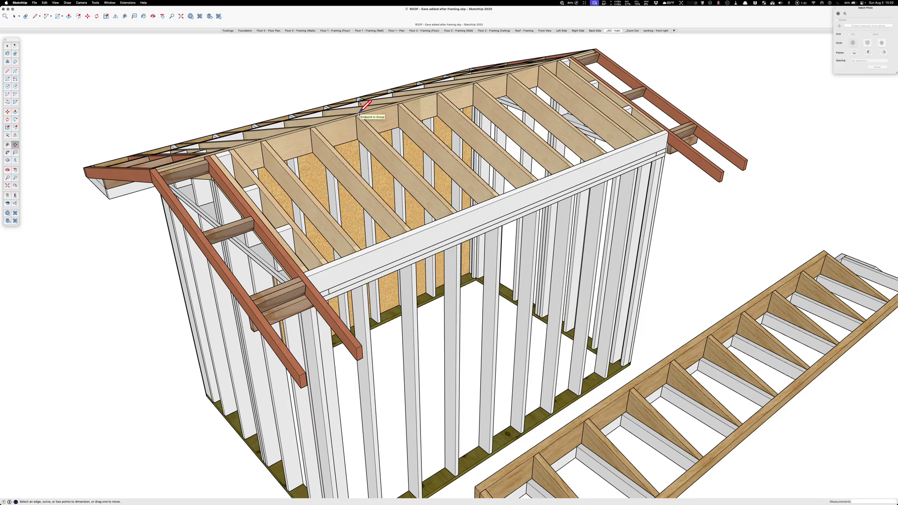
{"action": "middle_click_drag", "start_coordinate": [359, 114], "coordinate": [287, 209]}
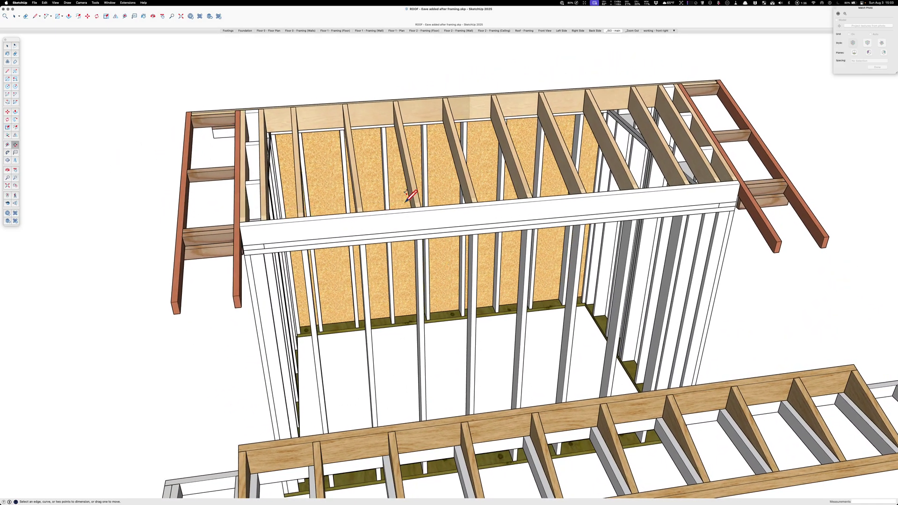
{"action": "middle_click_drag", "start_coordinate": [407, 199], "coordinate": [419, 256]}
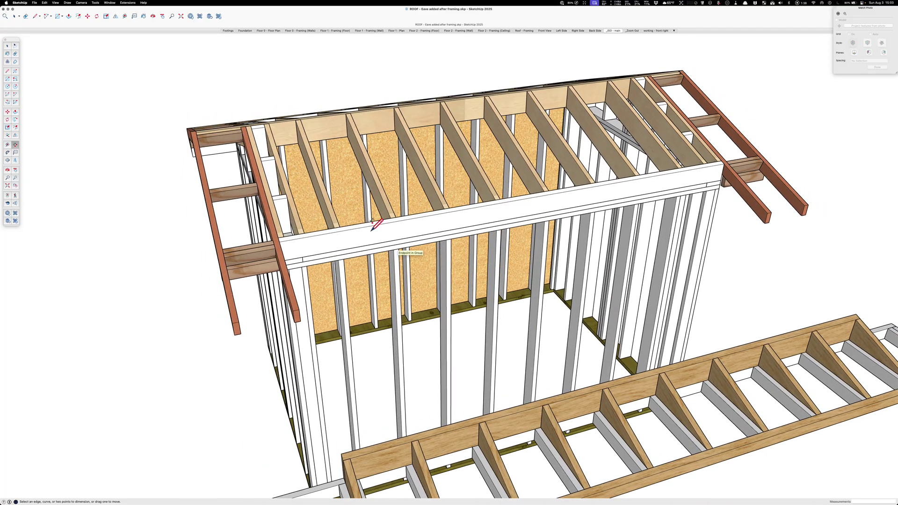
{"action": "middle_click_drag", "start_coordinate": [372, 229], "coordinate": [280, 132]}
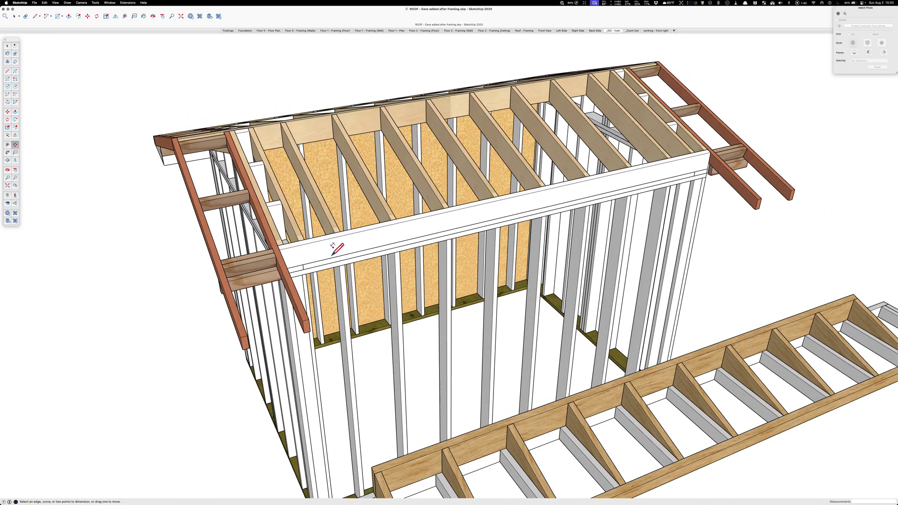
{"action": "middle_click_drag", "start_coordinate": [318, 246], "coordinate": [361, 261]}
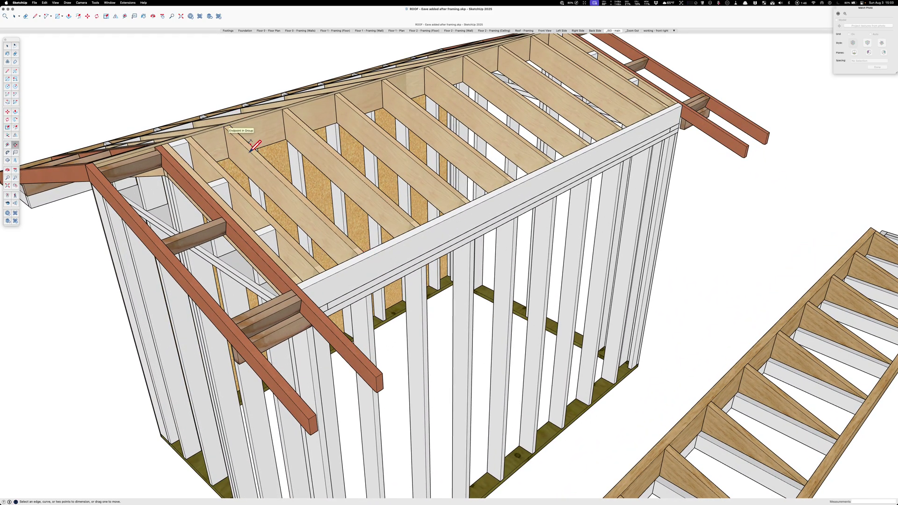
Examine the detached eave assembly beside the open wall and how it relates to the band board.
{"action": "middle_click_drag", "start_coordinate": [368, 250], "coordinate": [553, 271]}
{"action": "scroll", "coordinate": [552, 270], "scroll_direction": "down", "scroll_amount": 5}
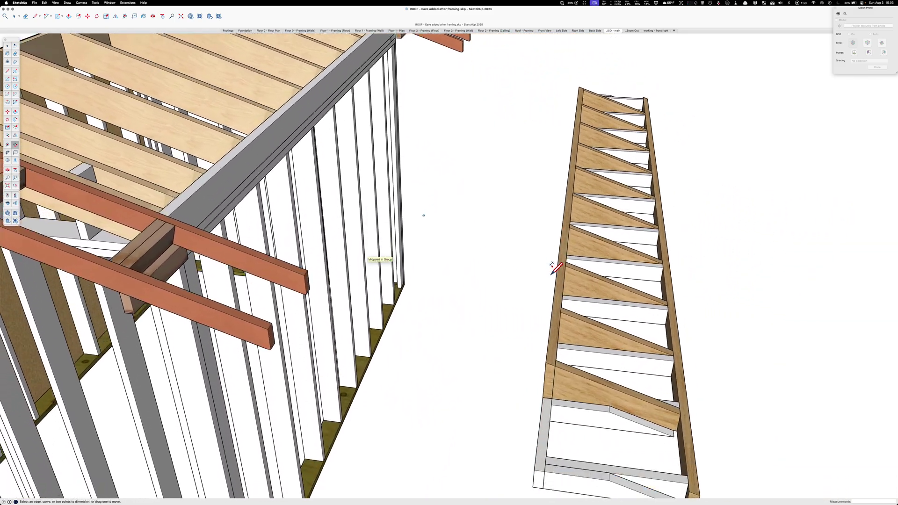
{"action": "scroll", "coordinate": [556, 268], "scroll_direction": "right", "scroll_amount": 10}
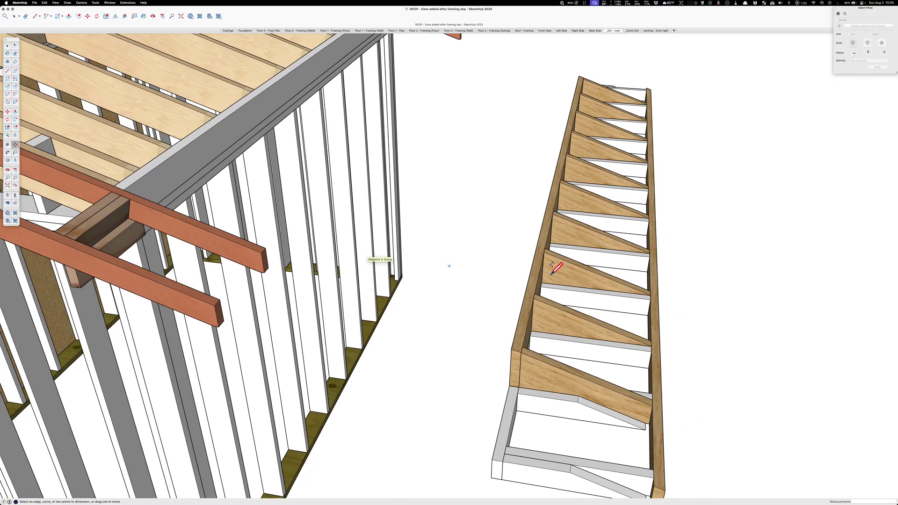
{"action": "scroll", "coordinate": [556, 267], "scroll_direction": "right", "scroll_amount": 10}
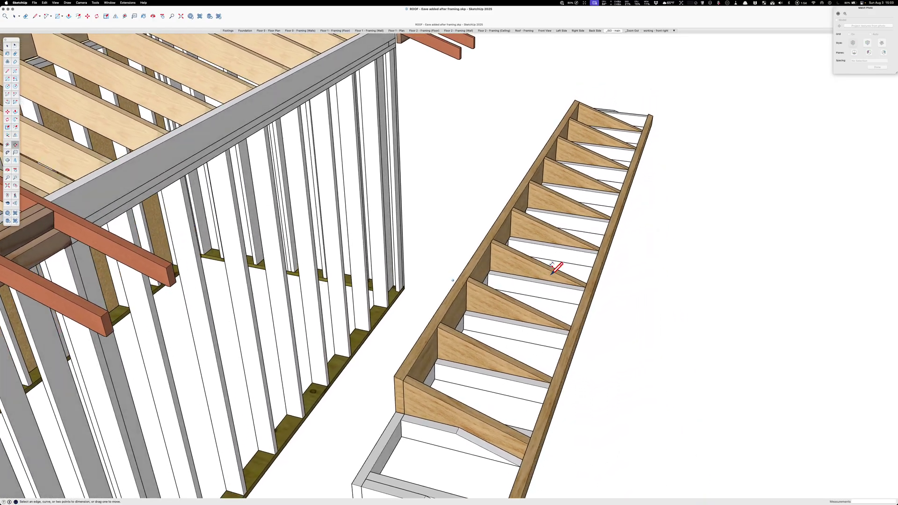
{"action": "scroll", "coordinate": [473, 200], "scroll_direction": "right", "scroll_amount": 10}
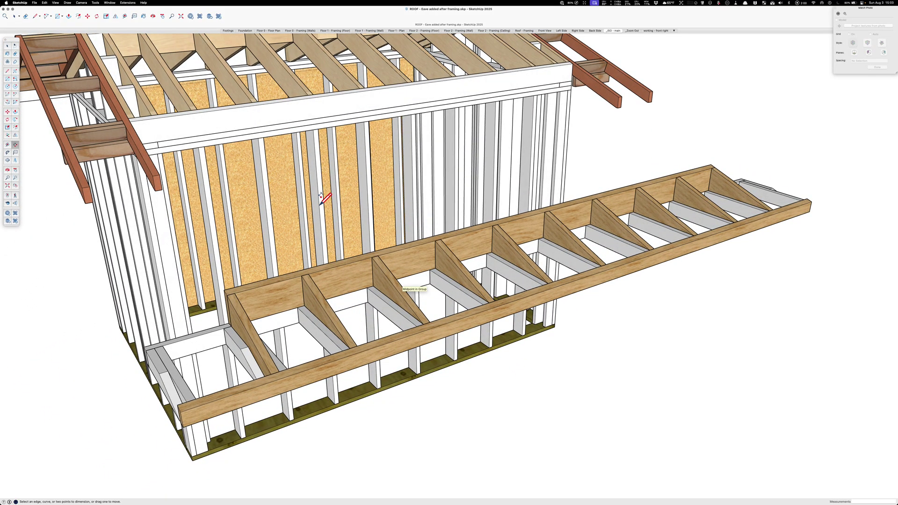
{"action": "scroll", "coordinate": [501, 215], "scroll_direction": "up", "scroll_amount": 3}
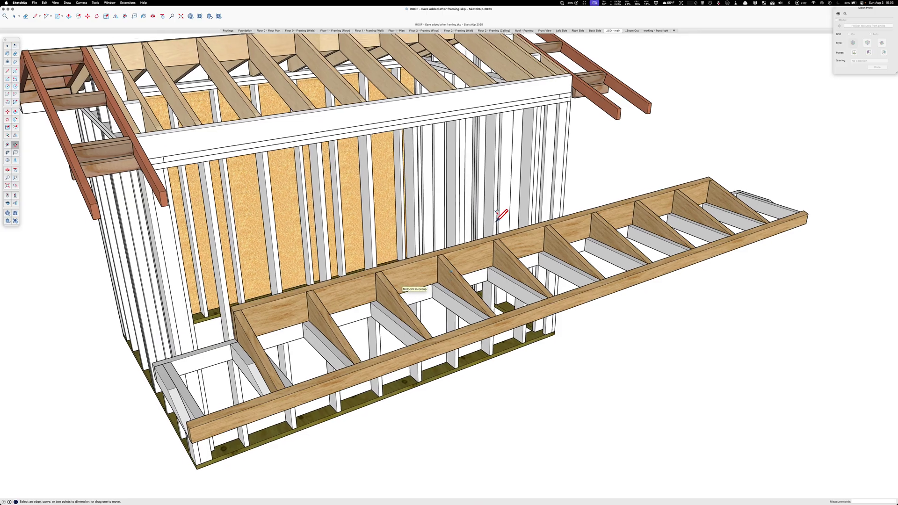
{"action": "scroll", "coordinate": [498, 215], "scroll_direction": "left", "scroll_amount": 10}
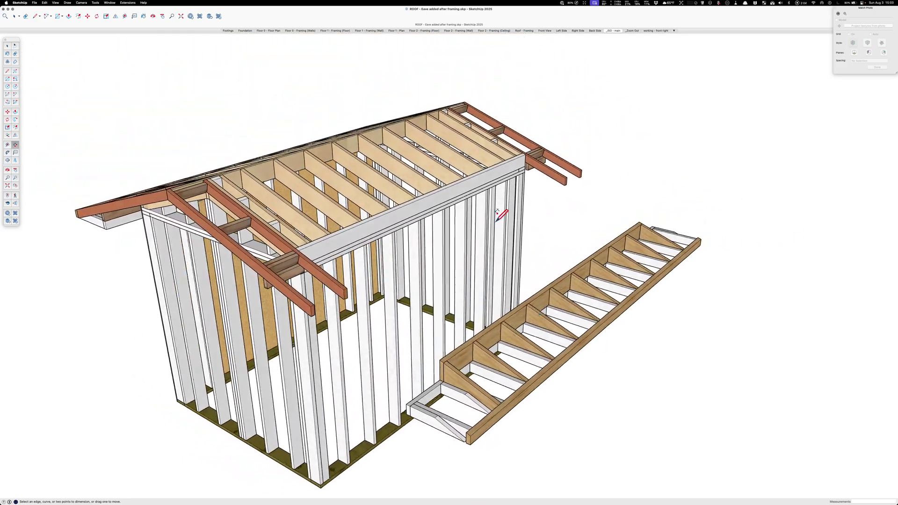
Examine the attached eave on the ZIP-sheathed side from above, comparing its rafter tails with the main roof rafters.
{"action": "scroll", "coordinate": [496, 221], "scroll_direction": "down", "scroll_amount": 8}
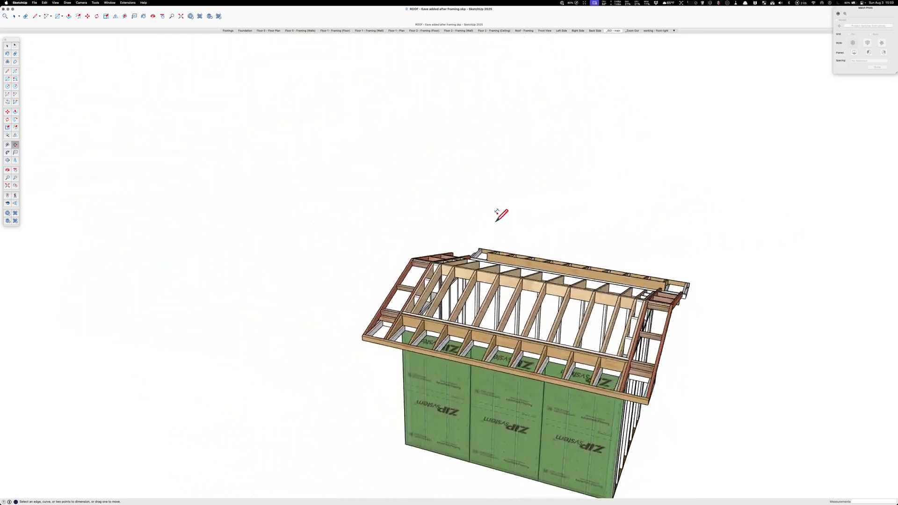
{"action": "scroll", "coordinate": [499, 214], "scroll_direction": "left", "scroll_amount": 5}
{"action": "scroll", "coordinate": [498, 214], "scroll_direction": "up", "scroll_amount": 8}
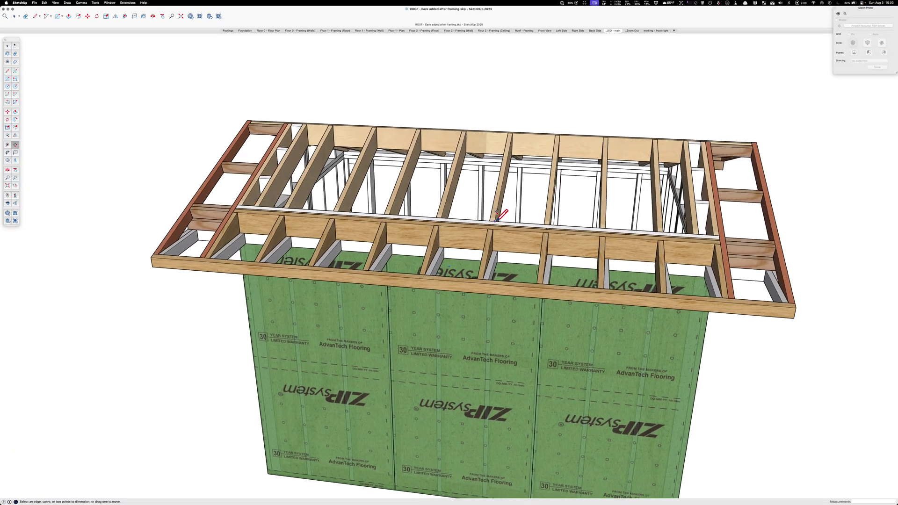
{"action": "scroll", "coordinate": [497, 220], "scroll_direction": "left", "scroll_amount": 5}
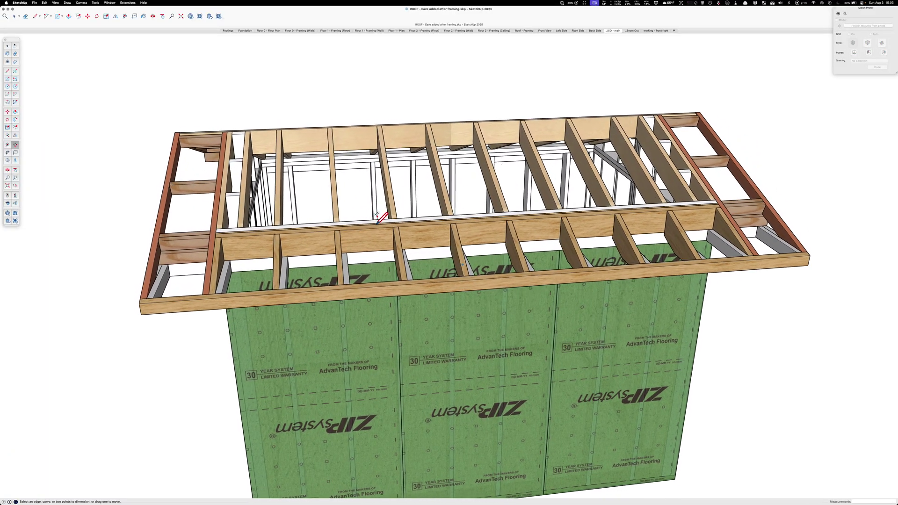
{"action": "scroll", "coordinate": [378, 216], "scroll_direction": "up", "scroll_amount": 5}
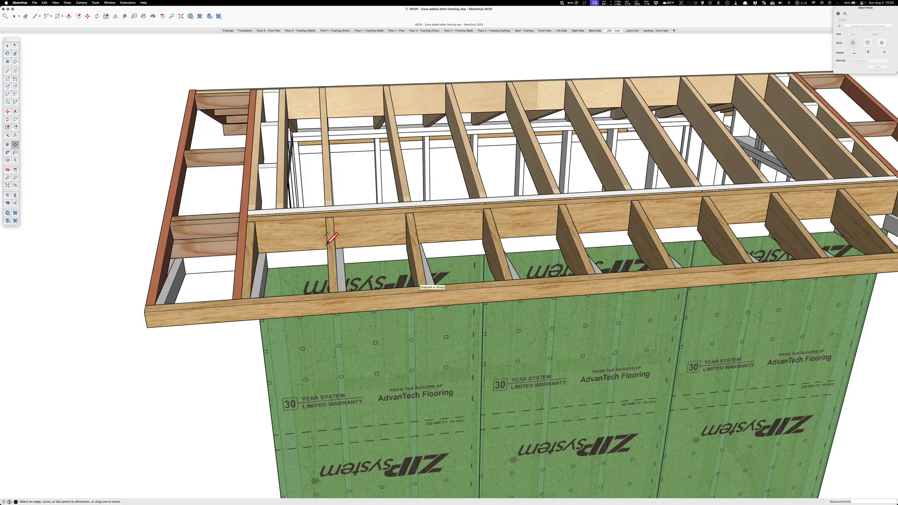
{"action": "scroll", "coordinate": [330, 238], "scroll_direction": "up", "scroll_amount": 5}
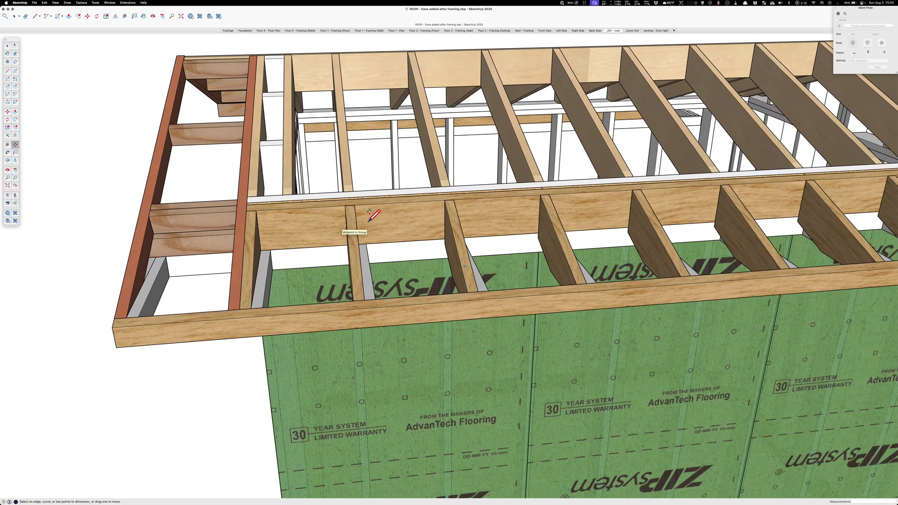
{"action": "scroll", "coordinate": [369, 221], "scroll_direction": "left", "scroll_amount": 5}
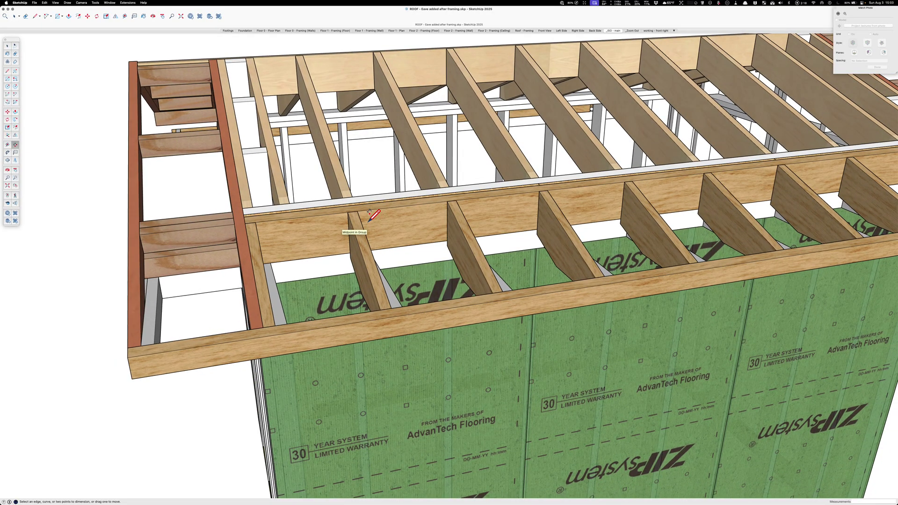
{"action": "scroll", "coordinate": [368, 216], "scroll_direction": "up", "scroll_amount": 3}
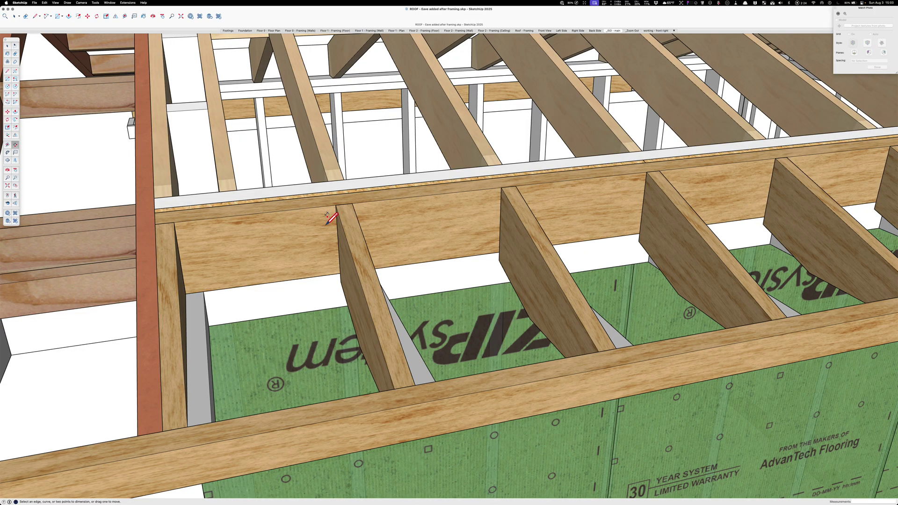
{"action": "middle_click_drag", "start_coordinate": [345, 213], "coordinate": [395, 287]}
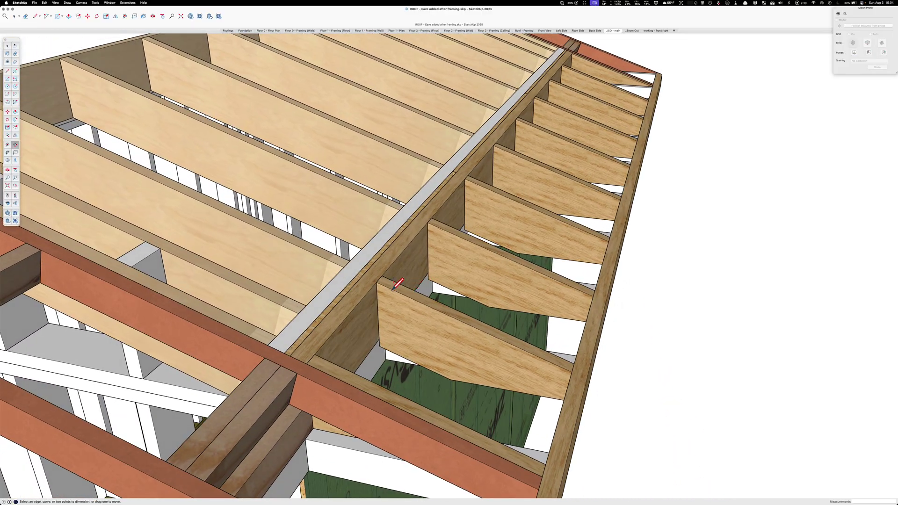
{"action": "middle_click_drag", "start_coordinate": [478, 208], "coordinate": [398, 268]}
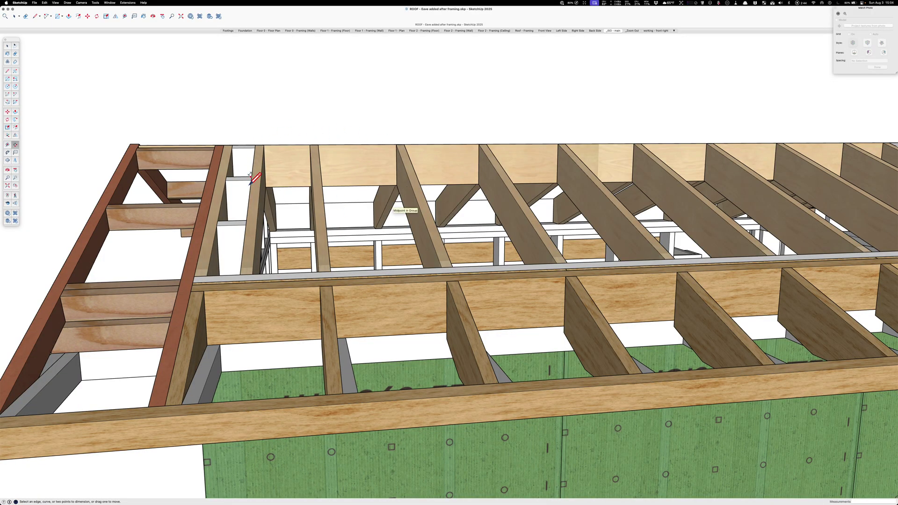
Examine the attached eave's ledger board and its underside, where the soffit framing meets the ZIP sheathing.
{"action": "scroll", "coordinate": [323, 189], "scroll_direction": "up", "scroll_amount": 3}
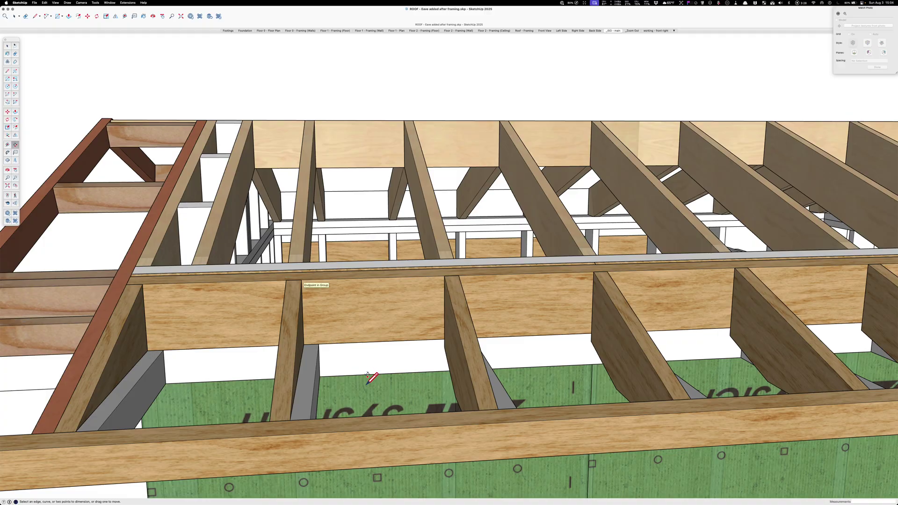
{"action": "scroll", "coordinate": [373, 270], "scroll_direction": "down", "scroll_amount": 3}
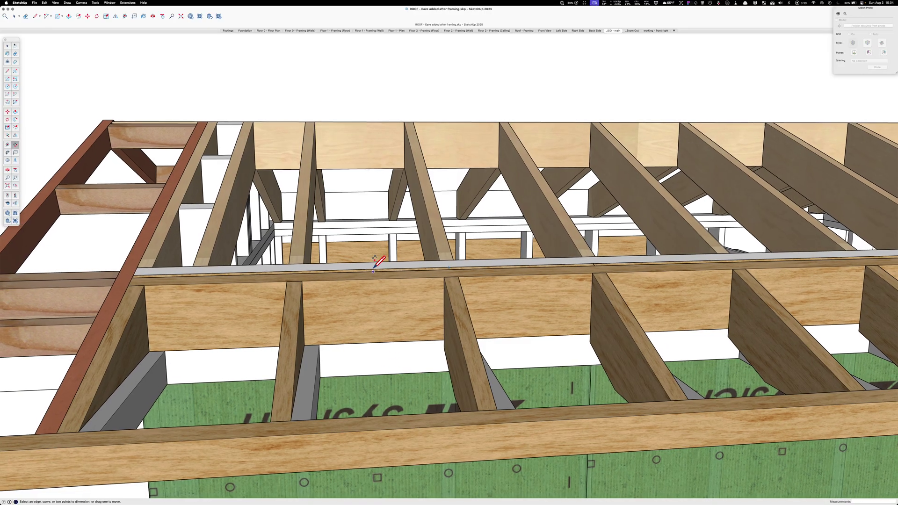
{"action": "scroll", "coordinate": [360, 257], "scroll_direction": "down", "scroll_amount": 5}
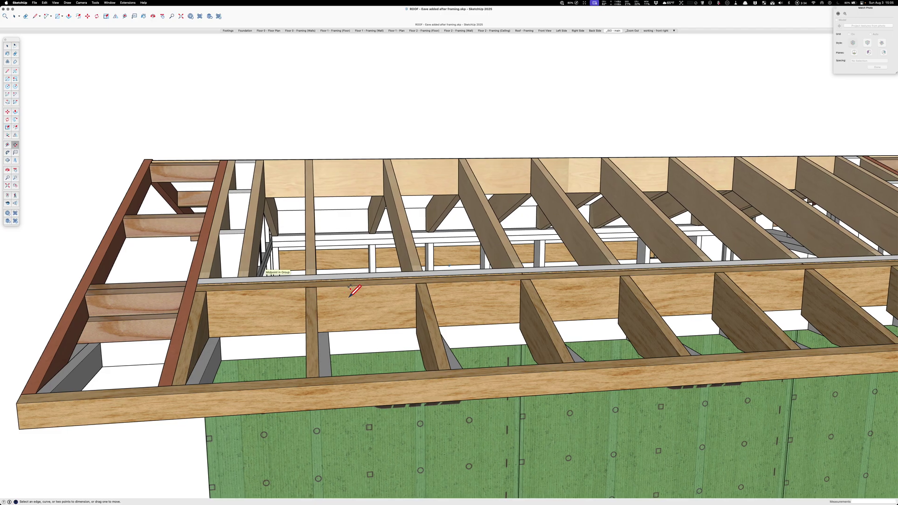
{"action": "scroll", "coordinate": [341, 291], "scroll_direction": "up", "scroll_amount": 5}
{"action": "middle_click_drag", "start_coordinate": [336, 297], "coordinate": [342, 146]}
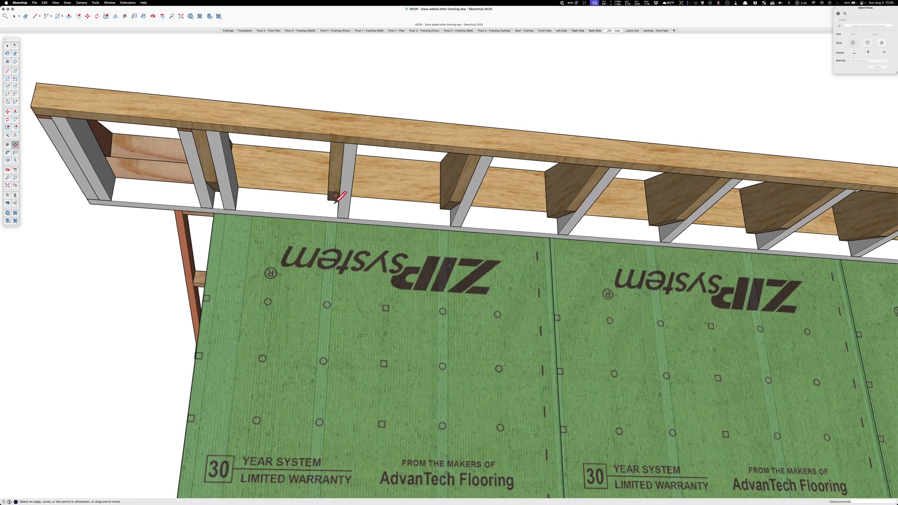
{"action": "scroll", "coordinate": [341, 199], "scroll_direction": "up", "scroll_amount": 5}
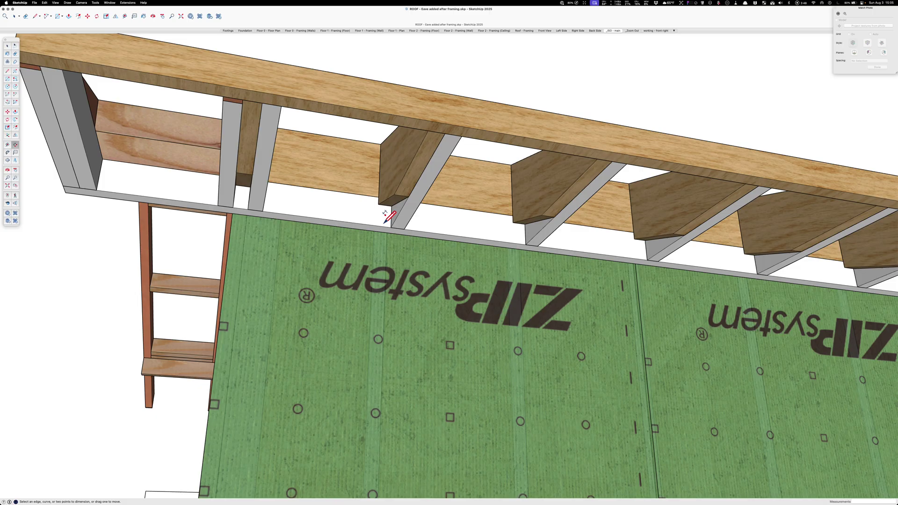
{"action": "middle_click_drag", "start_coordinate": [383, 201], "coordinate": [445, 236]}
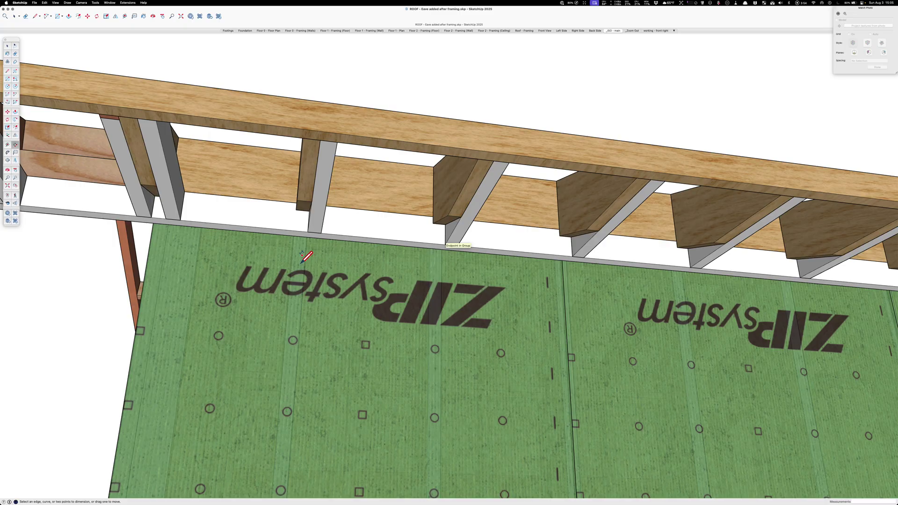
Examine the attached eave's framing from below and above at the corner where it meets the red gable overhang.
{"action": "middle_click_drag", "start_coordinate": [314, 239], "coordinate": [307, 226]}
{"action": "middle_click_drag", "start_coordinate": [293, 132], "coordinate": [309, 236]}
{"action": "scroll", "coordinate": [309, 226], "scroll_direction": "up", "scroll_amount": 5}
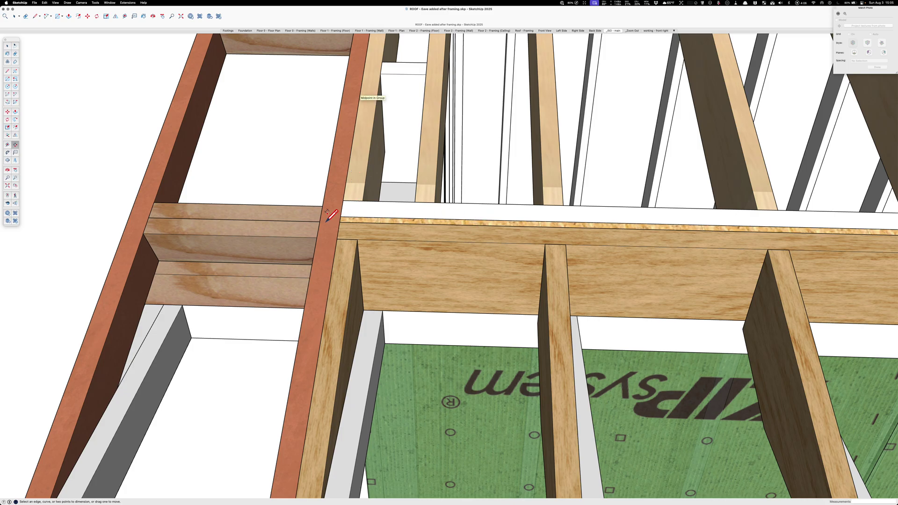
{"action": "scroll", "coordinate": [141, 208], "scroll_direction": "down", "scroll_amount": 4}
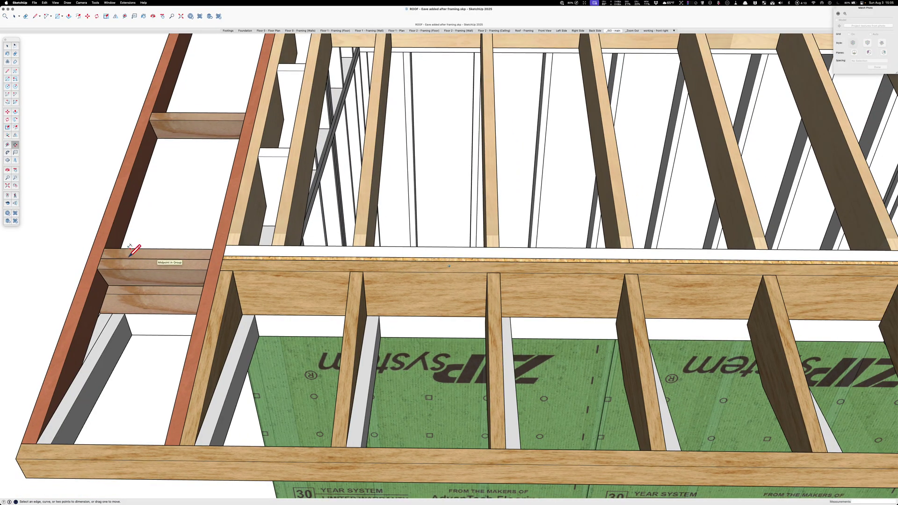
{"action": "scroll", "coordinate": [130, 257], "scroll_direction": "right", "scroll_amount": 2}
Move the red gable overhang ladder on the open-wall side 60 inches outward from the shed along the green axis.
{"action": "middle_click_drag", "start_coordinate": [96, 250], "coordinate": [315, 317]}
{"action": "scroll", "coordinate": [344, 257], "scroll_direction": "up", "scroll_amount": 1}
{"action": "scroll", "coordinate": [314, 316], "scroll_direction": "up", "scroll_amount": 4}
{"action": "key", "text": "space"}
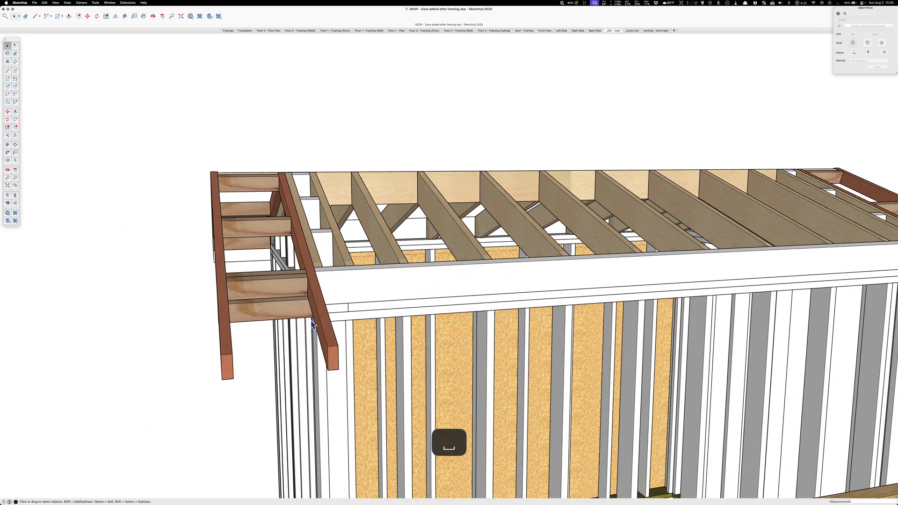
{"action": "left_click", "coordinate": [275, 279], "text": "shift"}
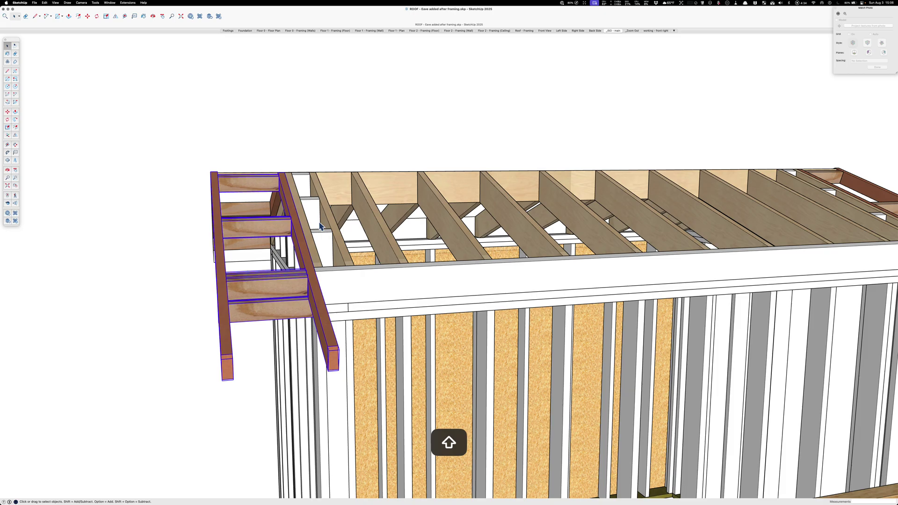
{"action": "key", "text": "m"}
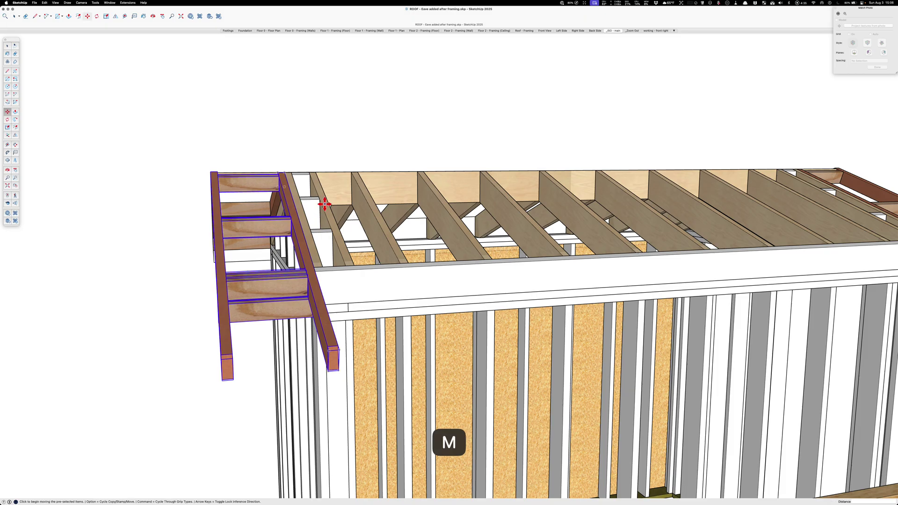
{"action": "left_click", "coordinate": [267, 138]}
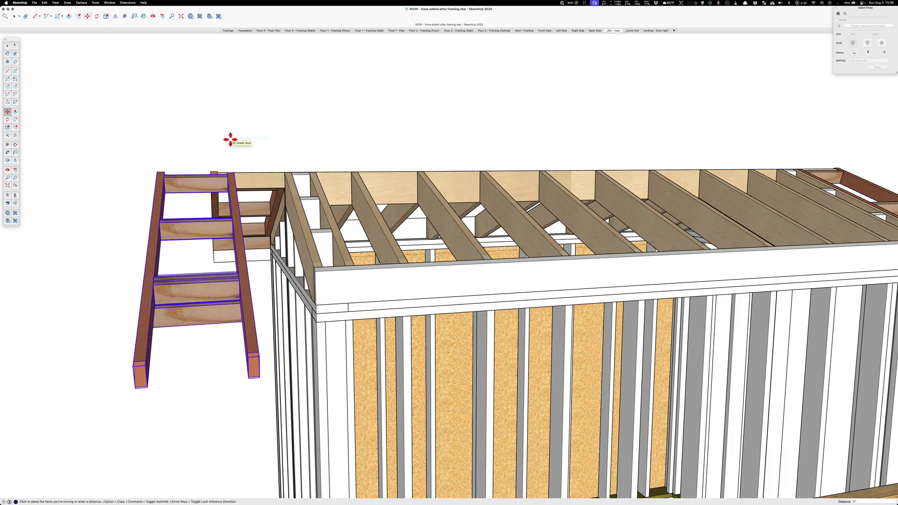
{"action": "type", "text": "6"}
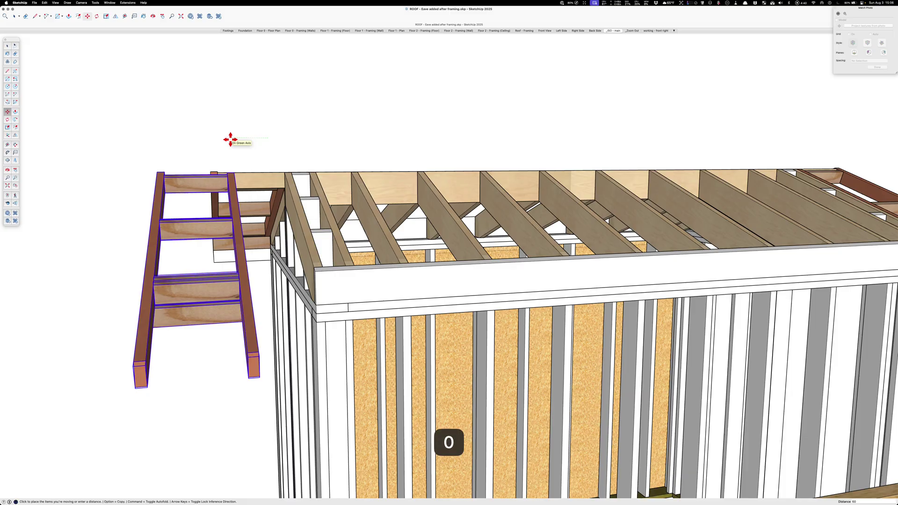
{"action": "type", "text": "0"}
{"action": "key", "text": "Return"}
{"action": "key", "text": "Escape"}
{"action": "key", "text": "space"}
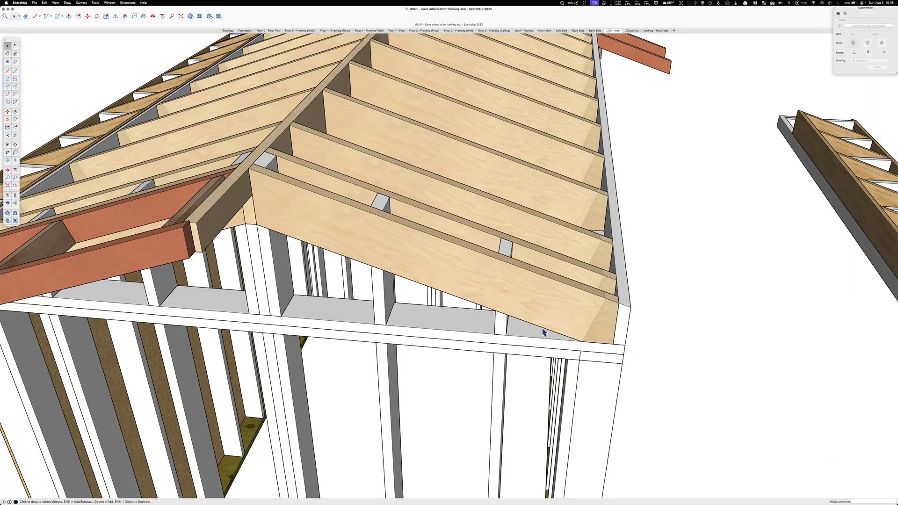
Examine the exposed gable end briefly in X-ray and highlight the ridge board to follow it along the roof.
{"action": "key", "text": "x"}
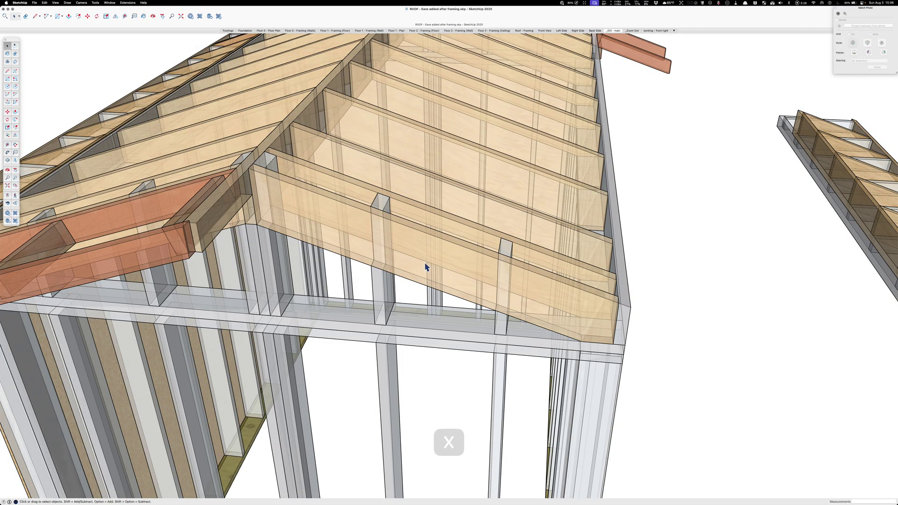
{"action": "key", "text": "x"}
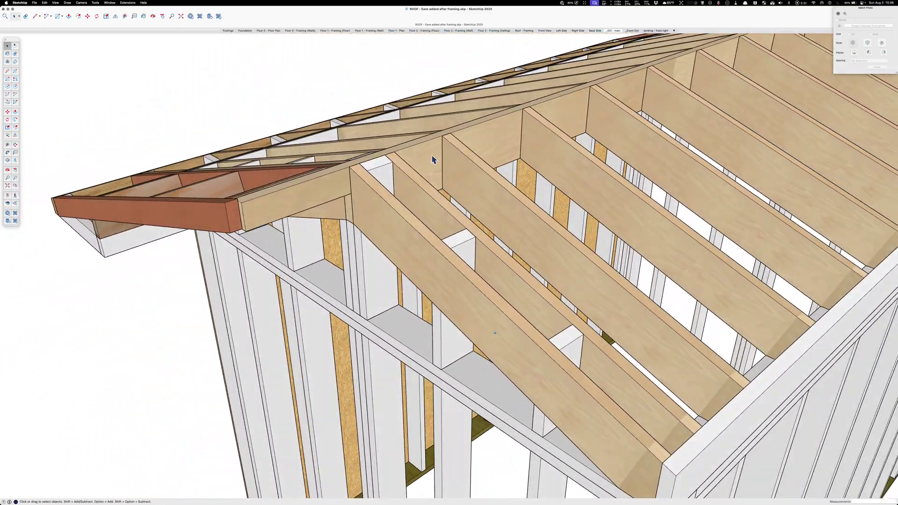
{"action": "left_click", "coordinate": [428, 157]}
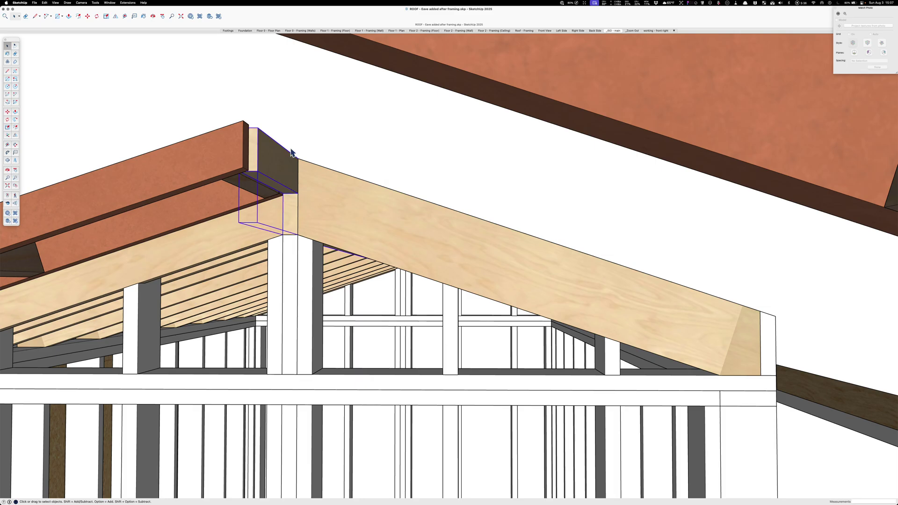
{"action": "middle_click_drag", "start_coordinate": [288, 167], "coordinate": [644, 361]}
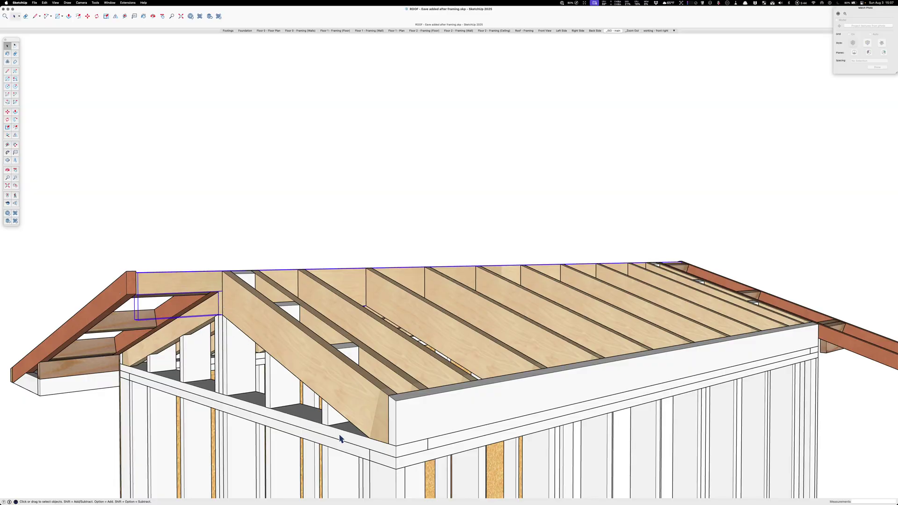
{"action": "middle_click_drag", "start_coordinate": [102, 287], "coordinate": [575, 363]}
{"action": "middle_click_drag", "start_coordinate": [518, 349], "coordinate": [471, 380]}
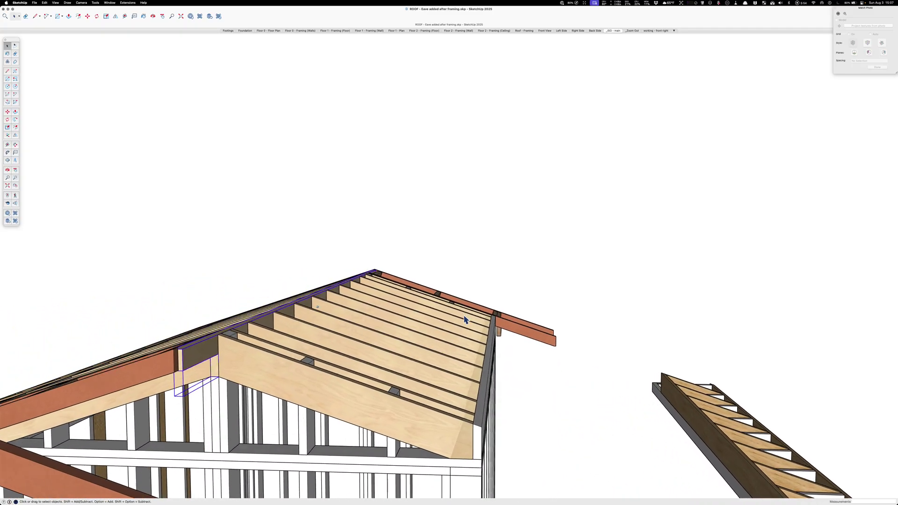
{"action": "middle_click_drag", "start_coordinate": [465, 320], "coordinate": [465, 320]}
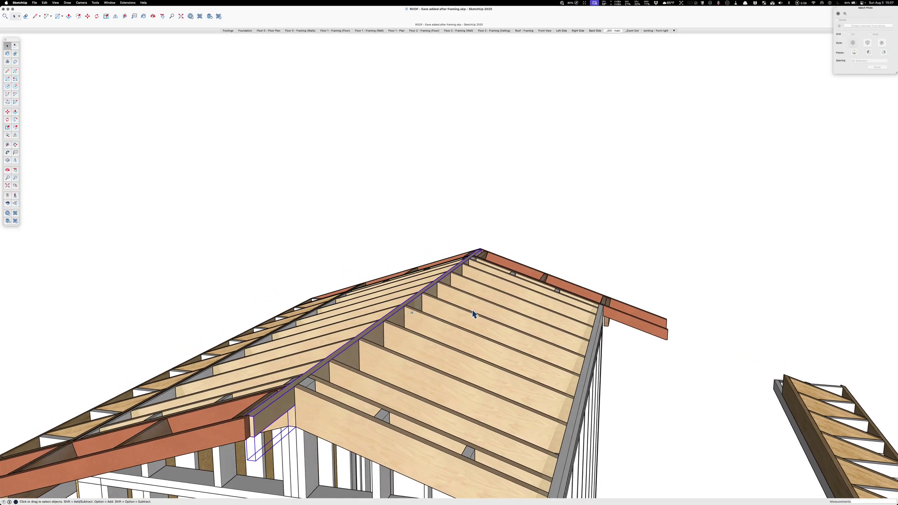
{"action": "middle_click_drag", "start_coordinate": [473, 314], "coordinate": [392, 410]}
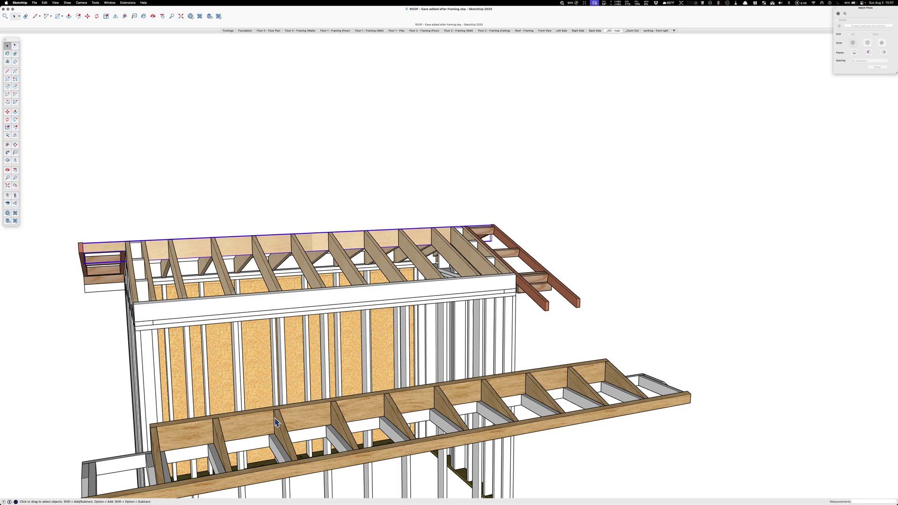
Examine the attached eave's ledger against the ZIP-sheathed wall from below and above, and clear the ridge board selection.
{"action": "scroll", "coordinate": [276, 423], "scroll_direction": "up", "scroll_amount": 2}
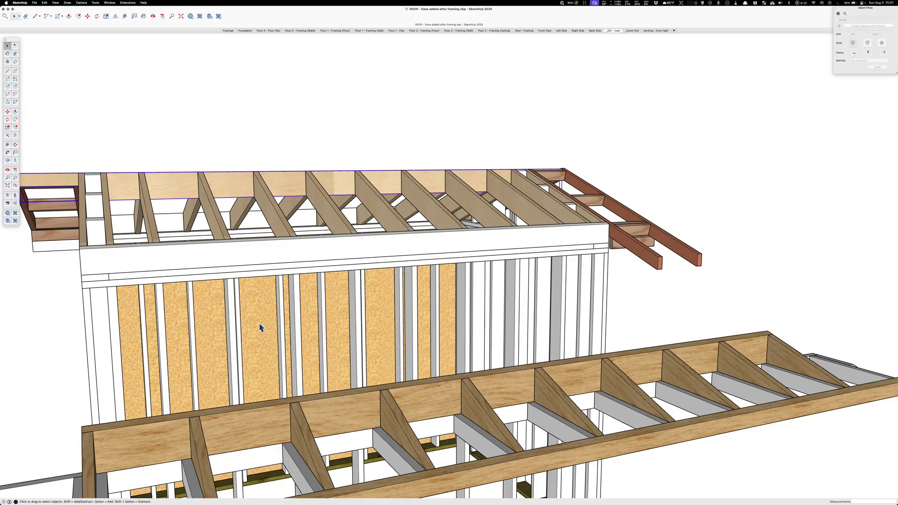
{"action": "middle_click_drag", "start_coordinate": [228, 257], "coordinate": [484, 184]}
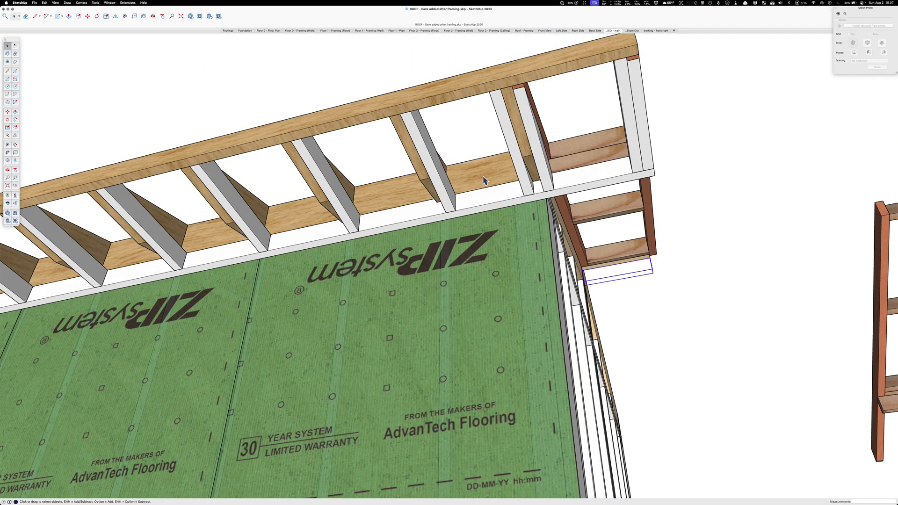
{"action": "scroll", "coordinate": [485, 181], "scroll_direction": "up", "scroll_amount": 3}
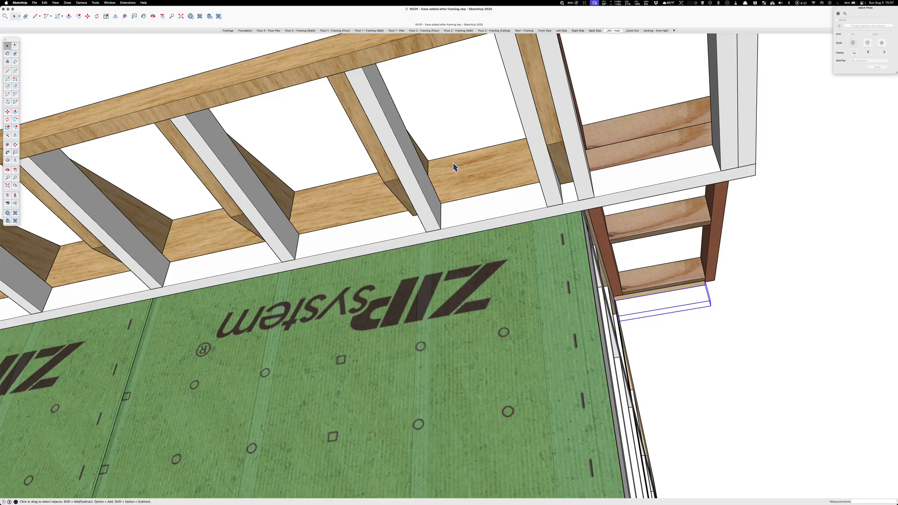
{"action": "scroll", "coordinate": [344, 187], "scroll_direction": "down", "scroll_amount": 10}
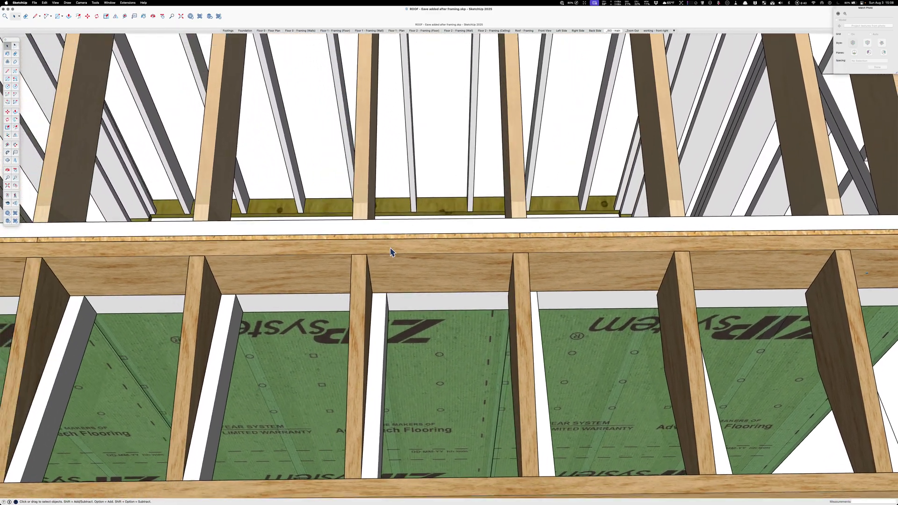
{"action": "scroll", "coordinate": [420, 250], "scroll_direction": "down", "scroll_amount": 4}
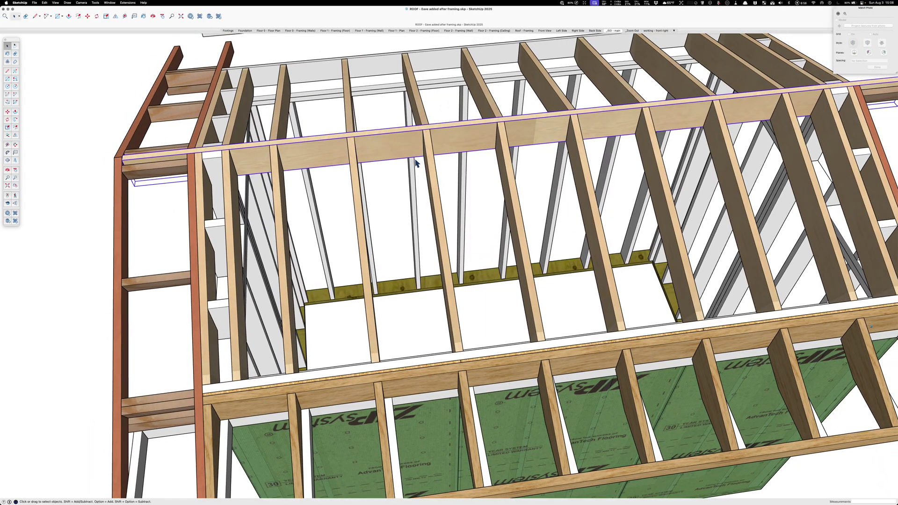
{"action": "left_click", "coordinate": [96, 183]}
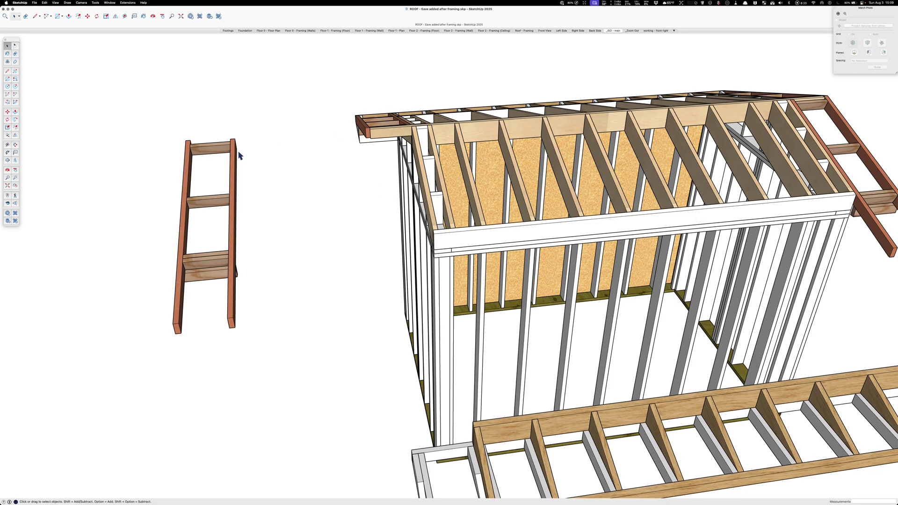
Compare the detached gable overhang ladder with the exposed gable end and the outer red rafter still attached on the other slope.
{"action": "scroll", "coordinate": [173, 349], "scroll_direction": "down", "scroll_amount": 5}
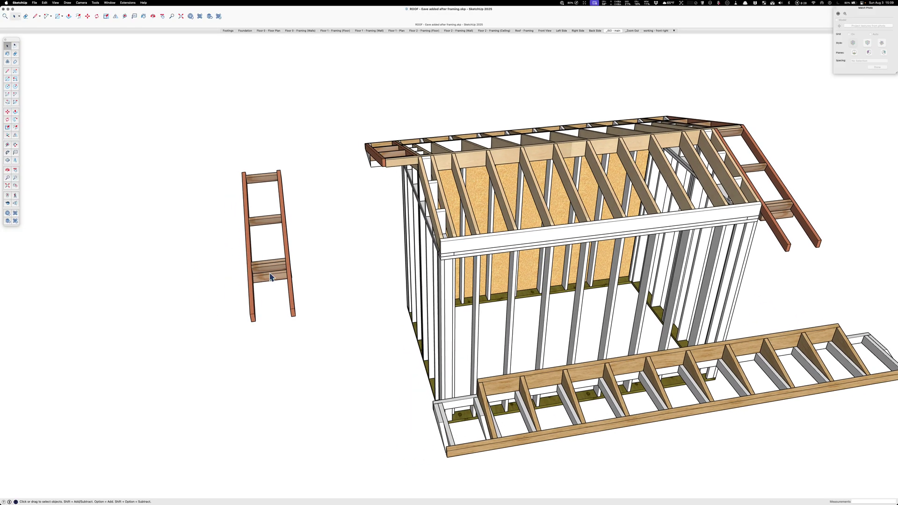
{"action": "middle_click_drag", "start_coordinate": [281, 193], "coordinate": [685, 314]}
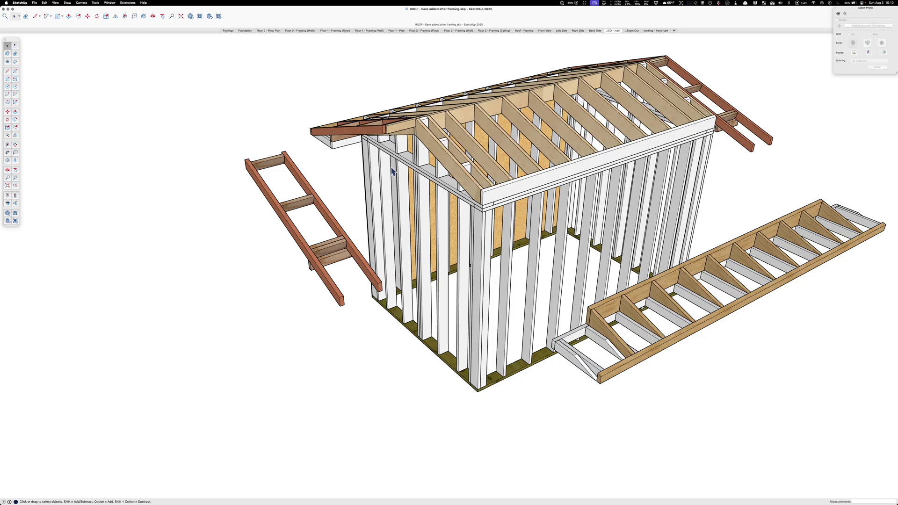
{"action": "scroll", "coordinate": [415, 125], "scroll_direction": "up", "scroll_amount": 3}
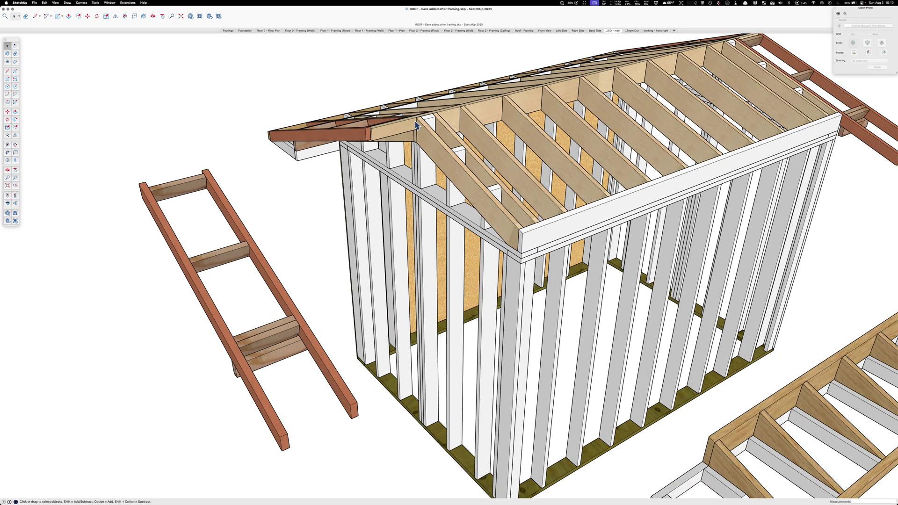
{"action": "scroll", "coordinate": [398, 124], "scroll_direction": "up", "scroll_amount": 3}
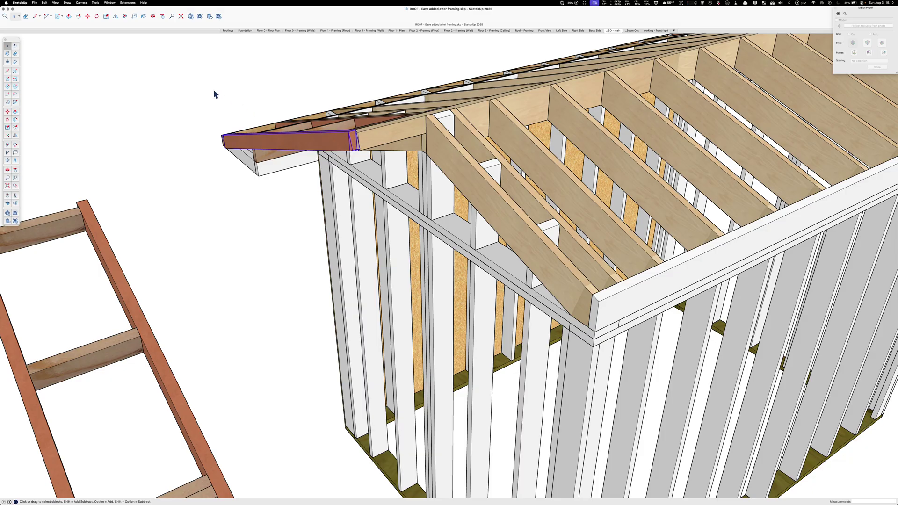
{"action": "left_click", "coordinate": [181, 83]}
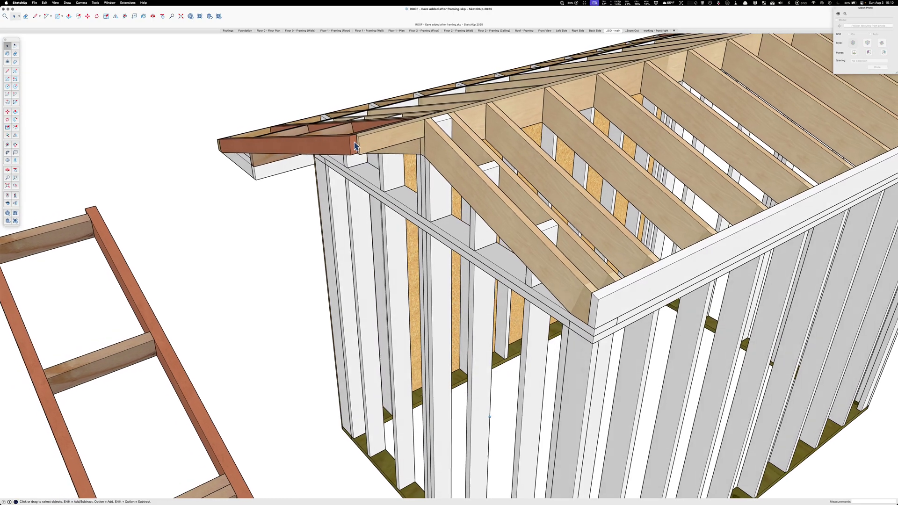
Examine the gable peak where the paired red overhang rafters meet in front of the ridge board, including the blocking behind them.
{"action": "middle_click_drag", "start_coordinate": [355, 146], "coordinate": [284, 172]}
{"action": "scroll", "coordinate": [284, 172], "scroll_direction": "up", "scroll_amount": 4}
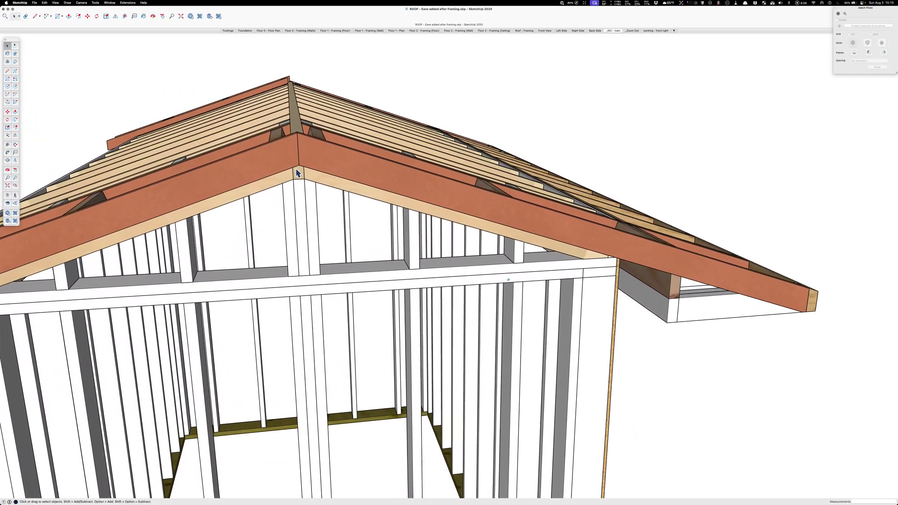
{"action": "scroll", "coordinate": [308, 140], "scroll_direction": "up", "scroll_amount": 2}
{"action": "middle_click_drag", "start_coordinate": [308, 141], "coordinate": [315, 148]}
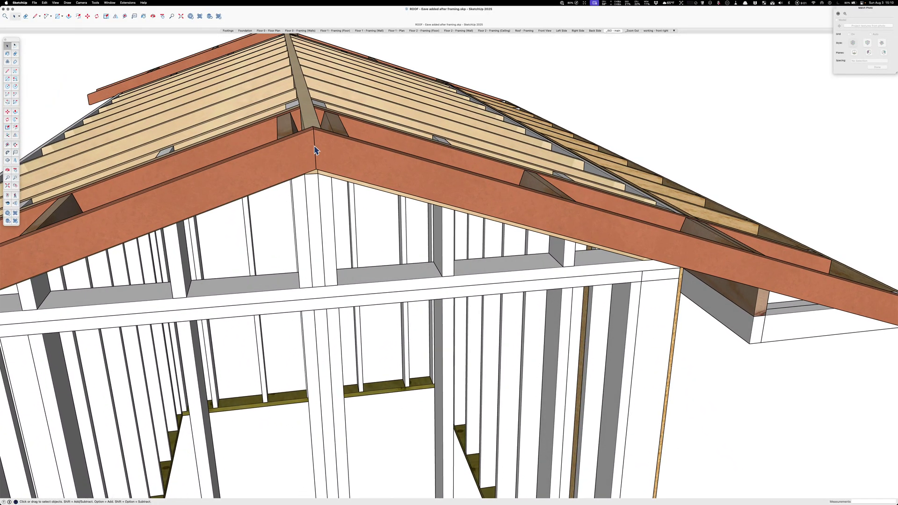
{"action": "middle_click_drag", "start_coordinate": [264, 161], "coordinate": [348, 119]}
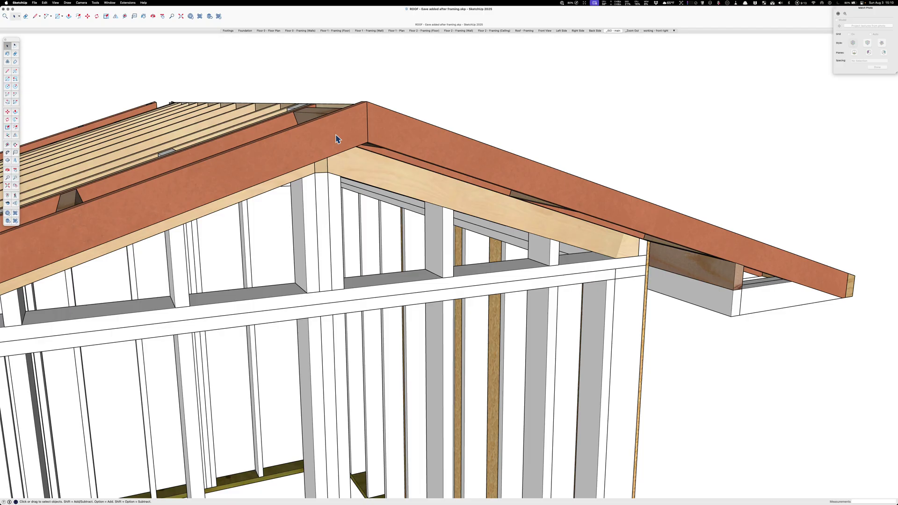
{"action": "middle_click_drag", "start_coordinate": [336, 139], "coordinate": [372, 174]}
{"action": "scroll", "coordinate": [421, 155], "scroll_direction": "up", "scroll_amount": 3}
{"action": "scroll", "coordinate": [411, 144], "scroll_direction": "up", "scroll_amount": 3}
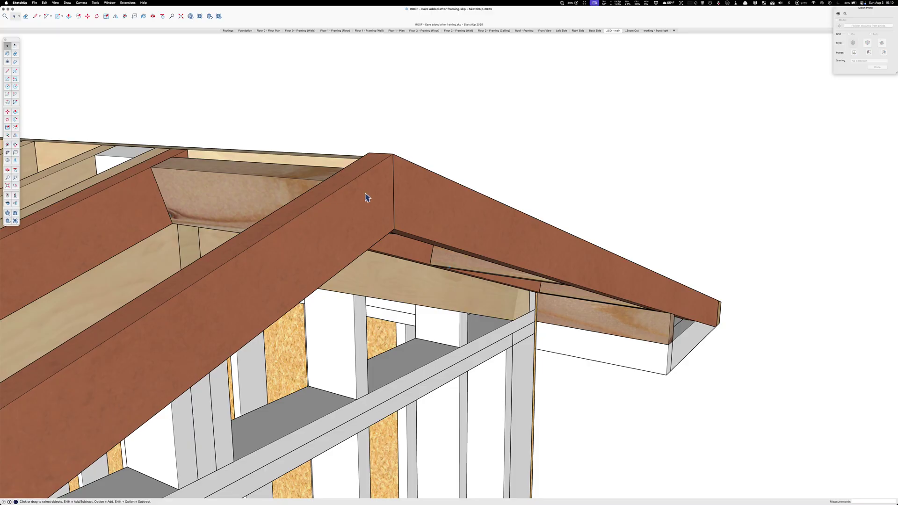
{"action": "middle_click_drag", "start_coordinate": [363, 163], "coordinate": [227, 183]}
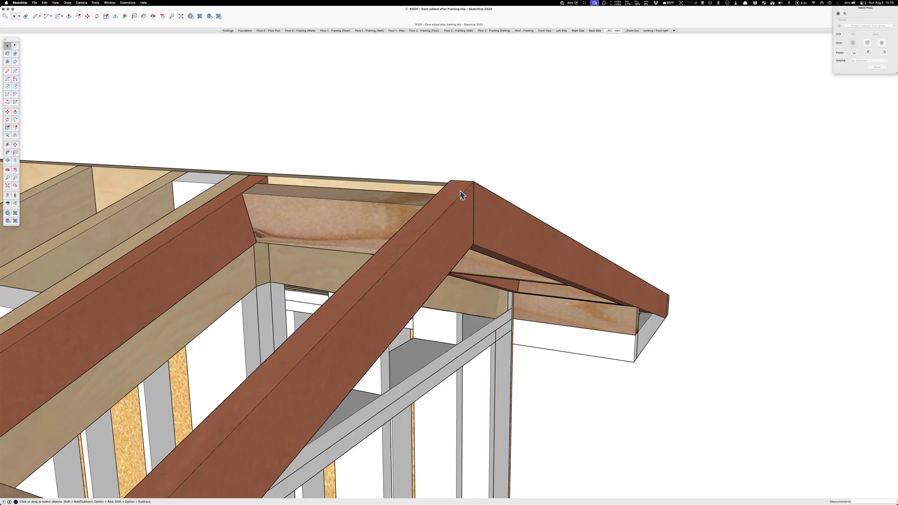
{"action": "scroll", "coordinate": [377, 284], "scroll_direction": "down", "scroll_amount": 6}
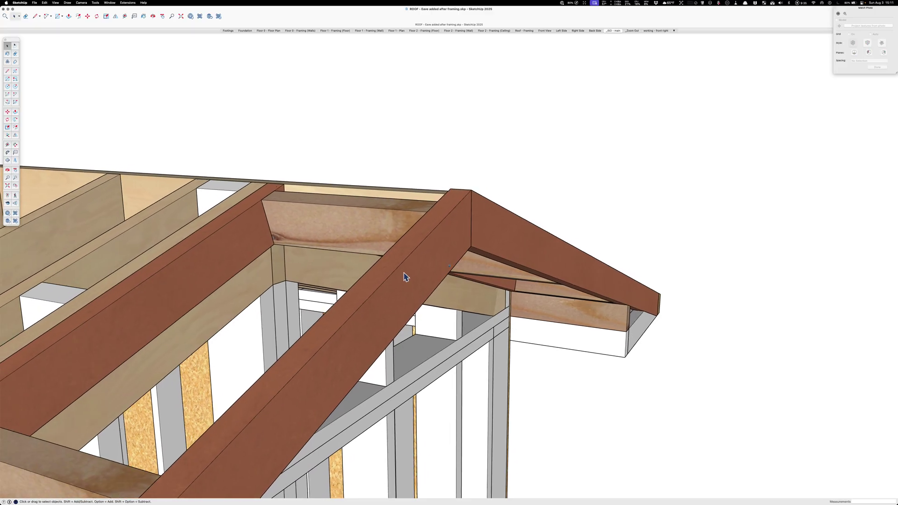
Examine the attached gable overhang's rafter tails and lower blocking, and how the detached eave and overhang relate to the shed.
{"action": "scroll", "coordinate": [406, 276], "scroll_direction": "down", "scroll_amount": 6}
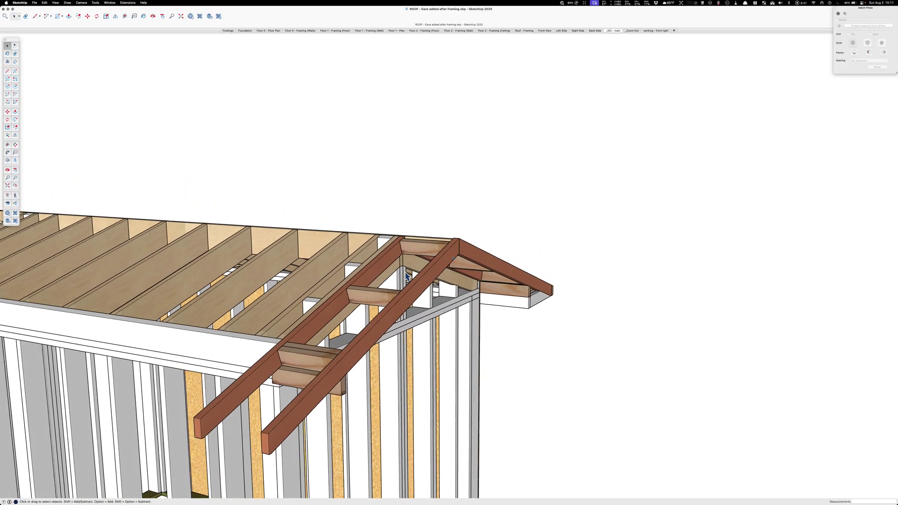
{"action": "scroll", "coordinate": [438, 271], "scroll_direction": "up", "scroll_amount": 6}
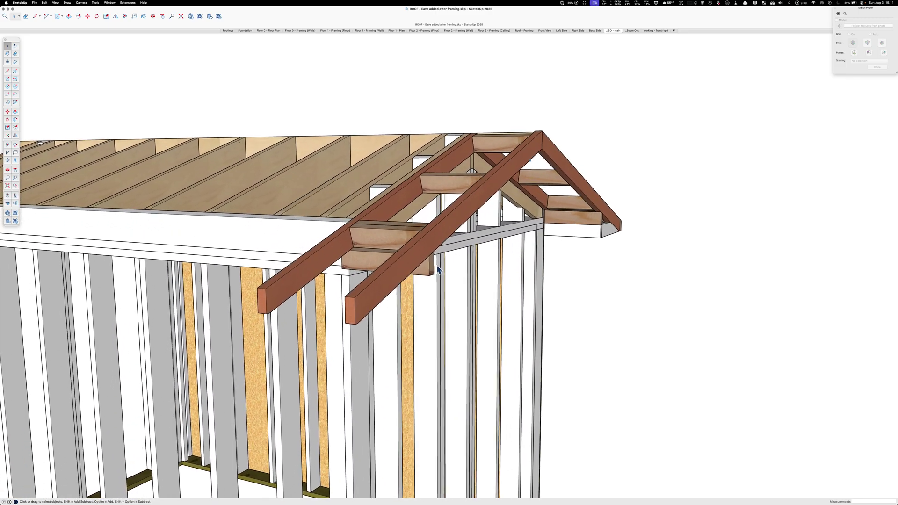
{"action": "scroll", "coordinate": [438, 278], "scroll_direction": "up", "scroll_amount": 2}
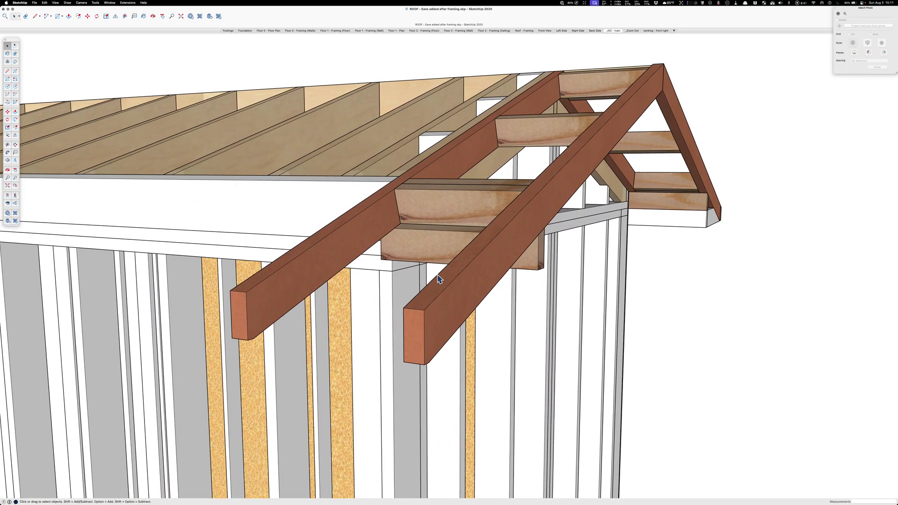
{"action": "scroll", "coordinate": [438, 278], "scroll_direction": "down", "scroll_amount": 8}
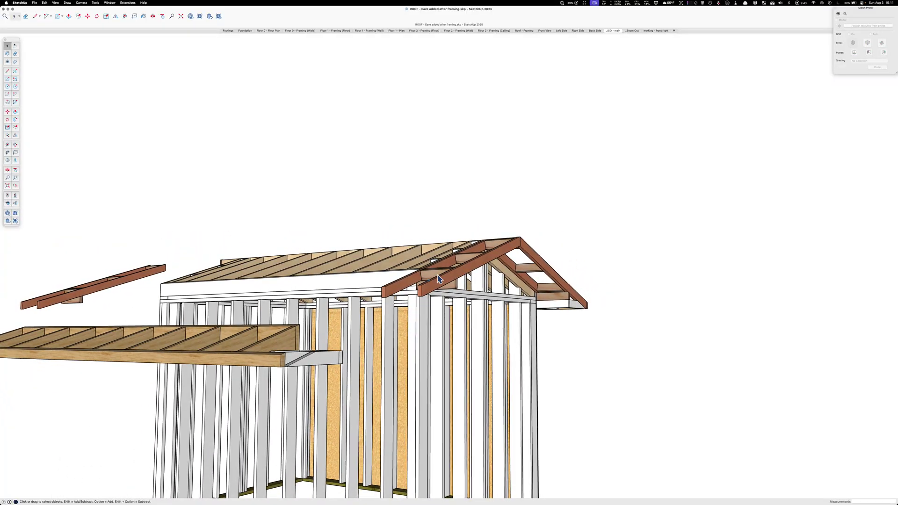
{"action": "scroll", "coordinate": [438, 276], "scroll_direction": "down", "scroll_amount": 4}
{"action": "middle_click_drag", "start_coordinate": [438, 276], "coordinate": [441, 277]}
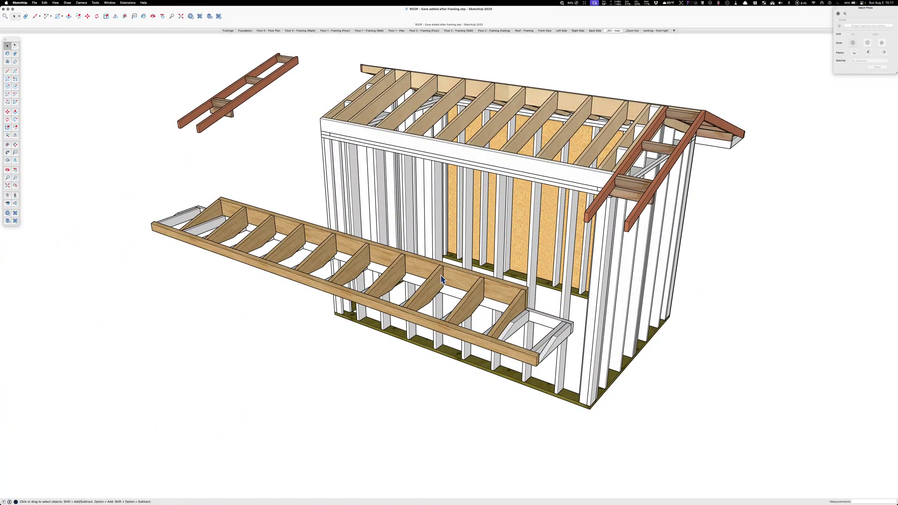